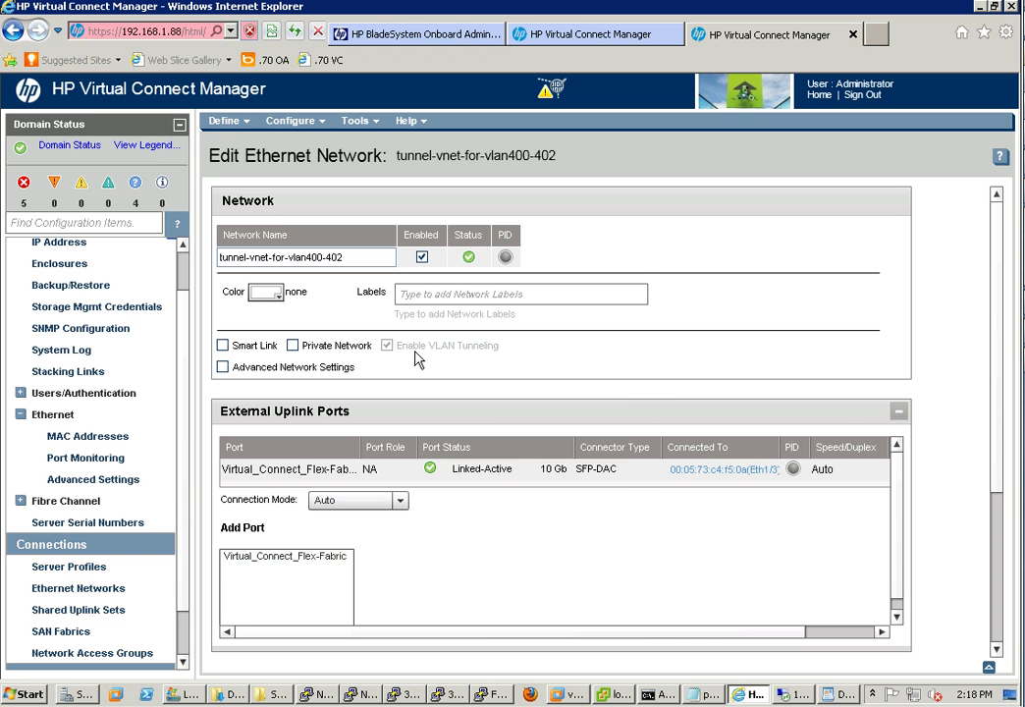
Review tunnel-vnet-for-vlan400-402's VLAN tunneling and Linked-Active uplink, then go to Server Profiles
{"action": "mouse_move", "coordinate": [355, 354]}
{"action": "double_click", "coordinate": [751, 480]}
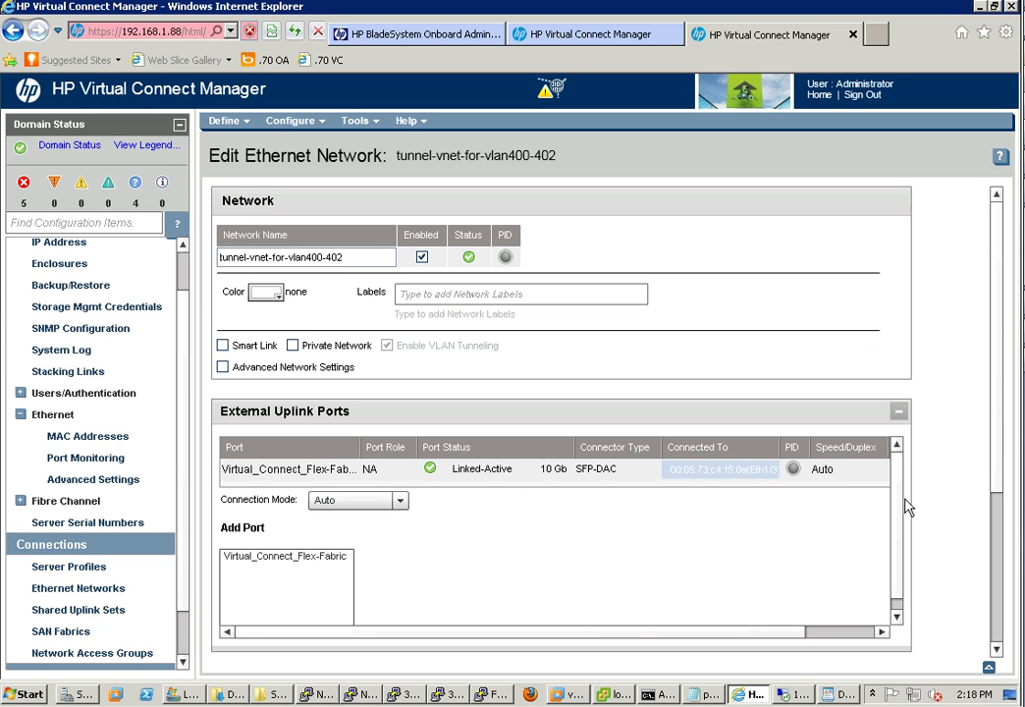
{"action": "left_click", "coordinate": [997, 463]}
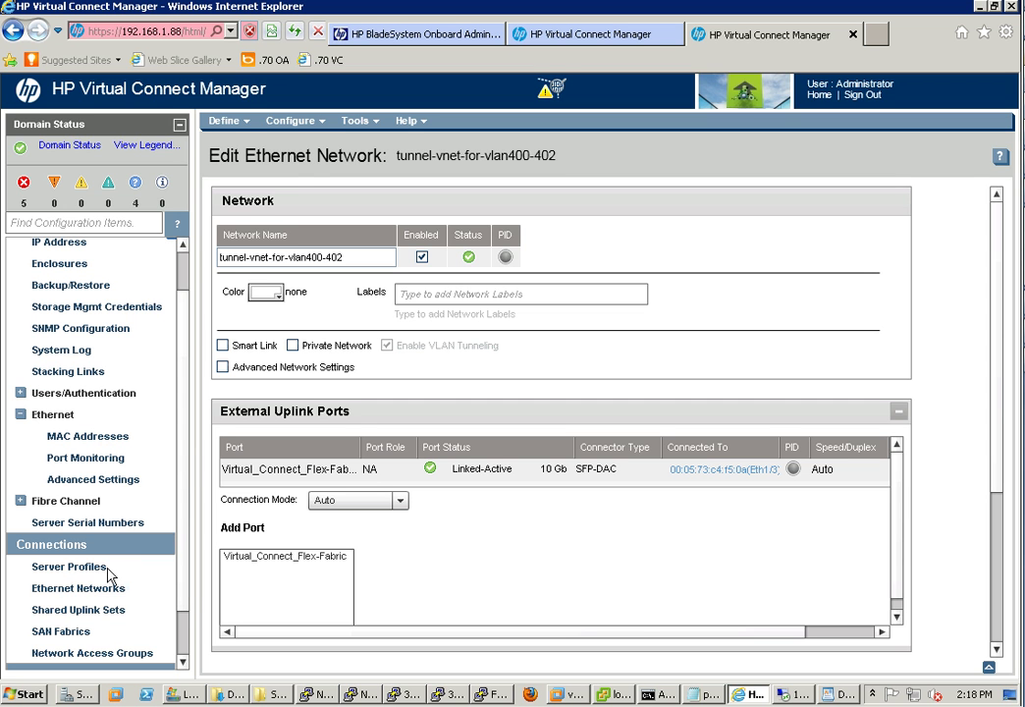
{"action": "left_click", "coordinate": [107, 567]}
Find the blade1-esxi50 profile with an 'esx' search, check port 3, then switch to vSphere Client
{"action": "left_click", "coordinate": [55, 221]}
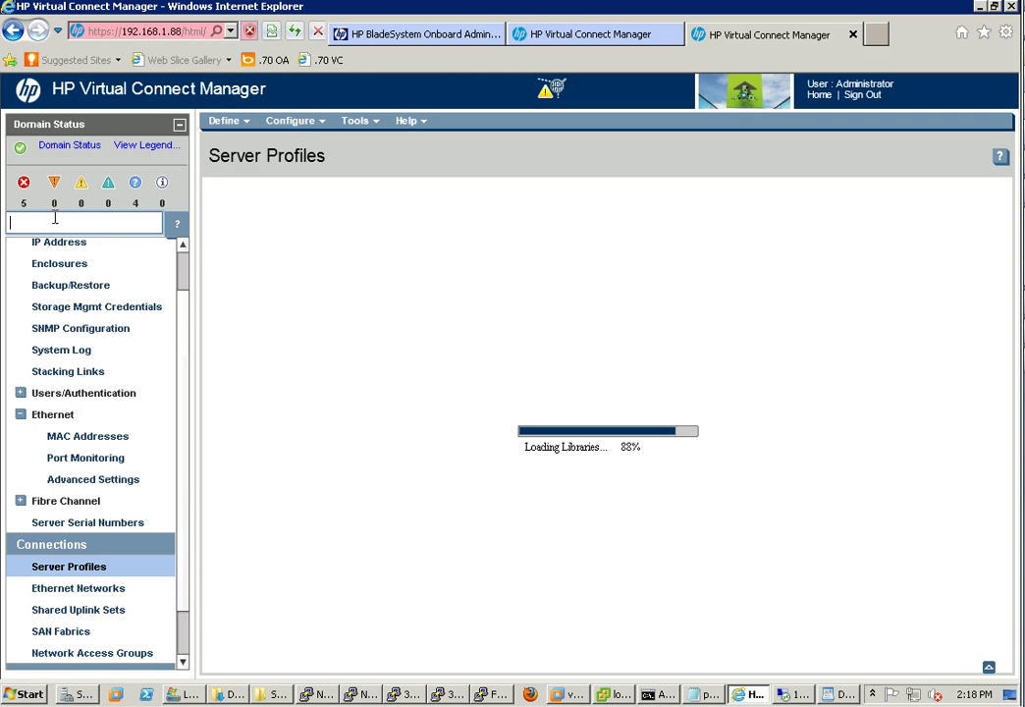
{"action": "type", "text": "esx"}
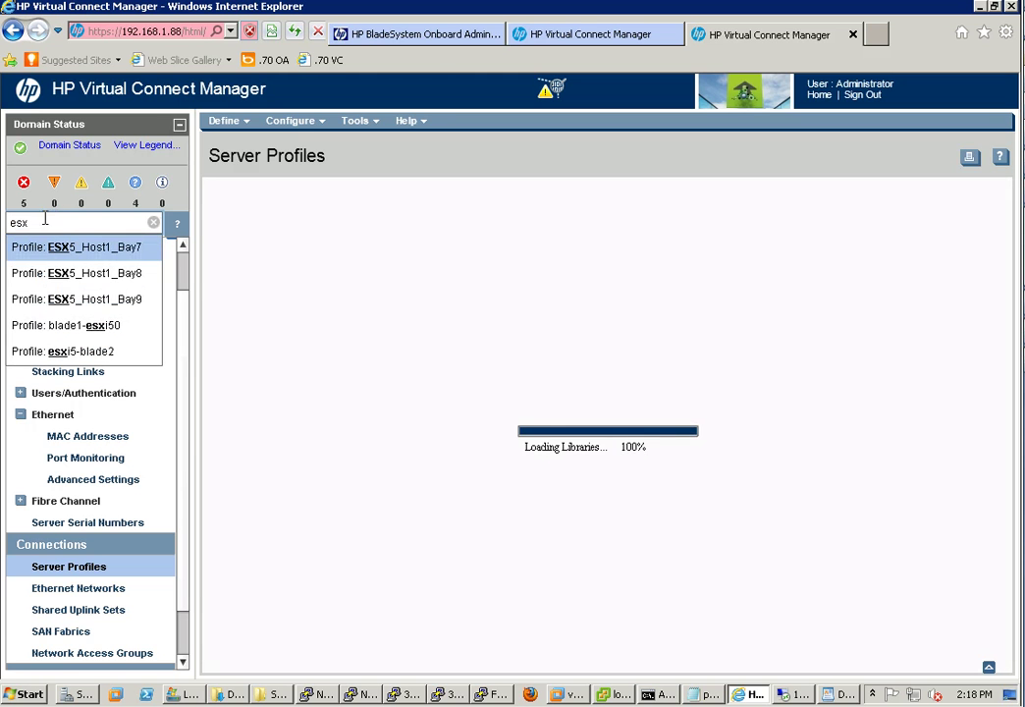
{"action": "left_click", "coordinate": [109, 329]}
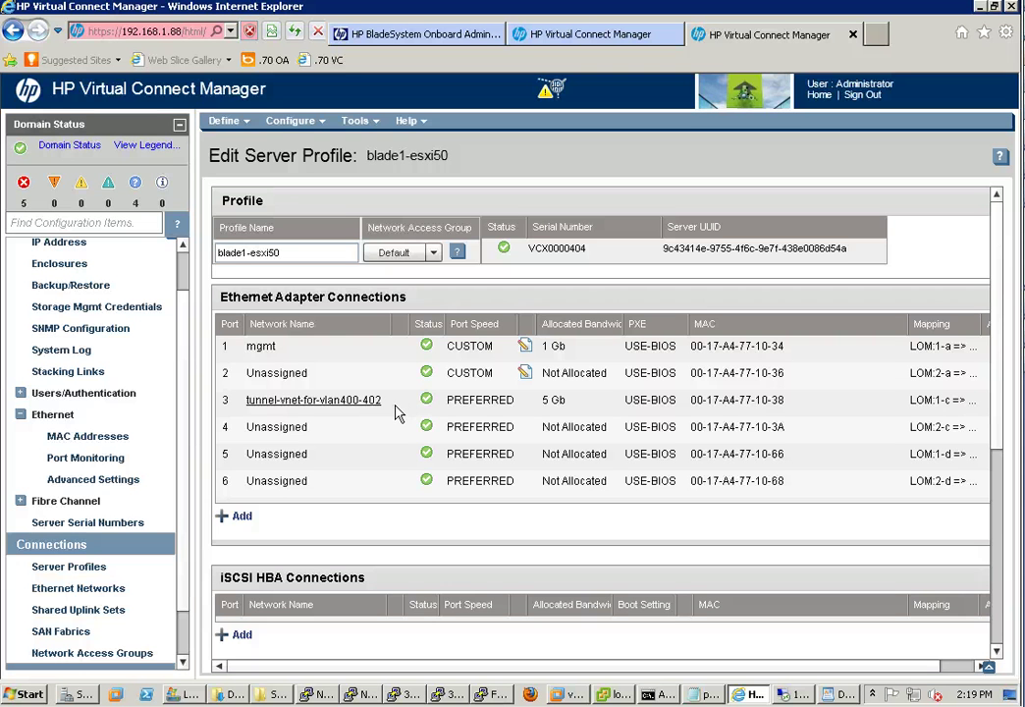
{"action": "left_click", "coordinate": [617, 697]}
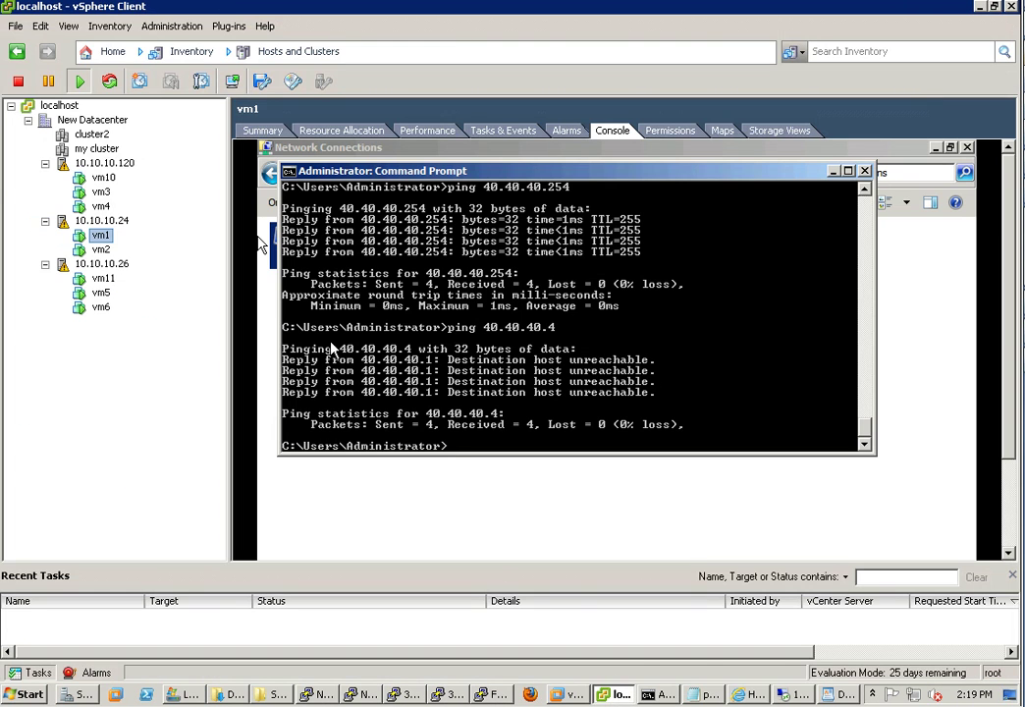
From vm1's Command Prompt, ping 40.40.40.3, 40.40.40.2, 40.40.40.4 and 40.40.40.6, stopping each with Ctrl+C
{"action": "left_click", "coordinate": [371, 359]}
{"action": "type", "text": "ping 40.40.40."}
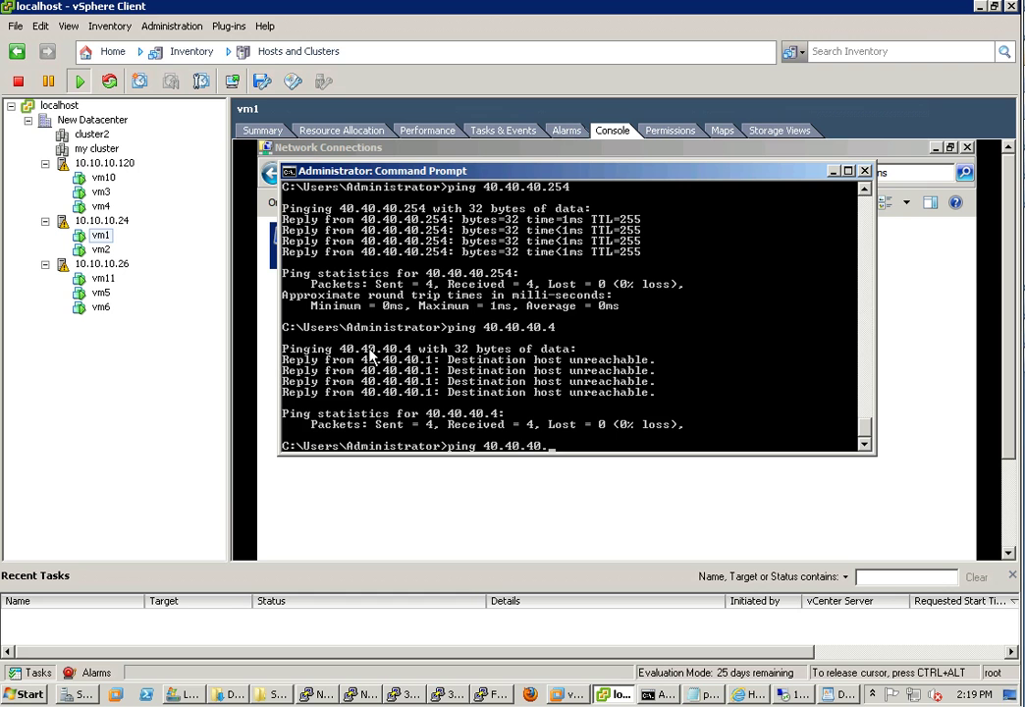
{"action": "type", "text": "3"}
{"action": "key", "text": "Return"}
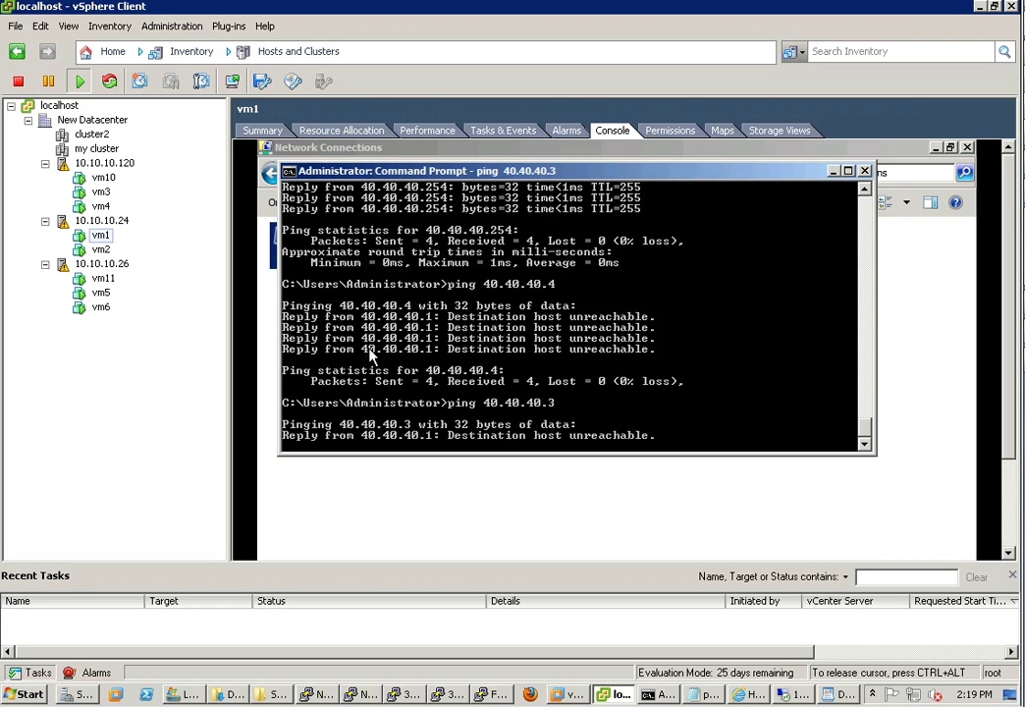
{"action": "key", "text": "ctrl+c"}
{"action": "key", "text": "Up"}
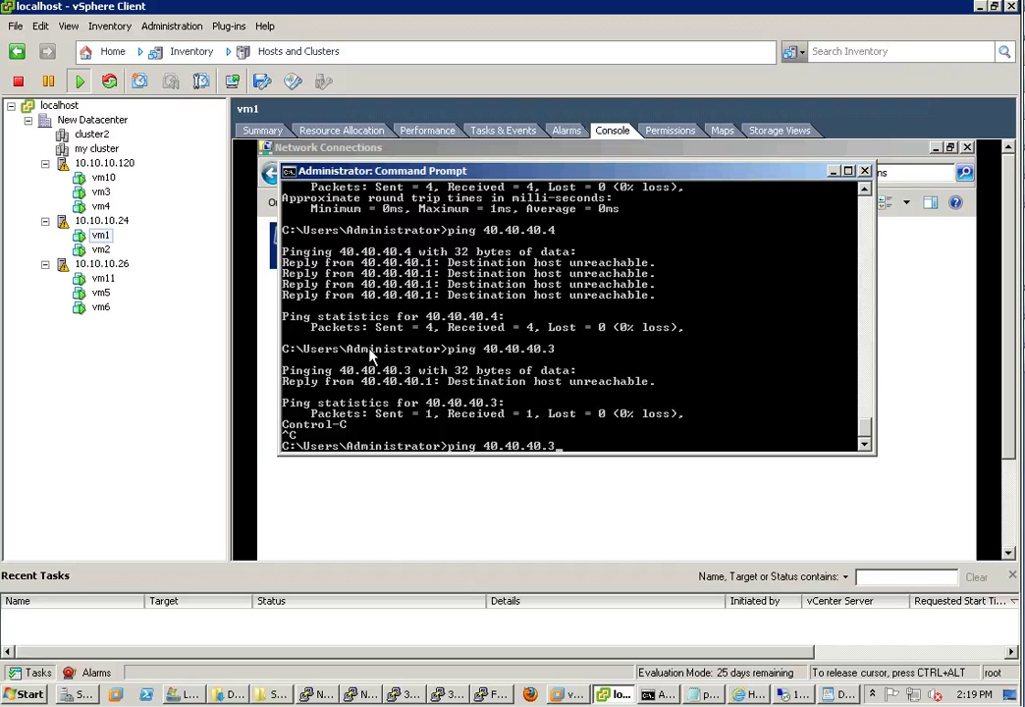
{"action": "key", "text": "BackSpace"}
{"action": "type", "text": "2"}
{"action": "key", "text": "Return"}
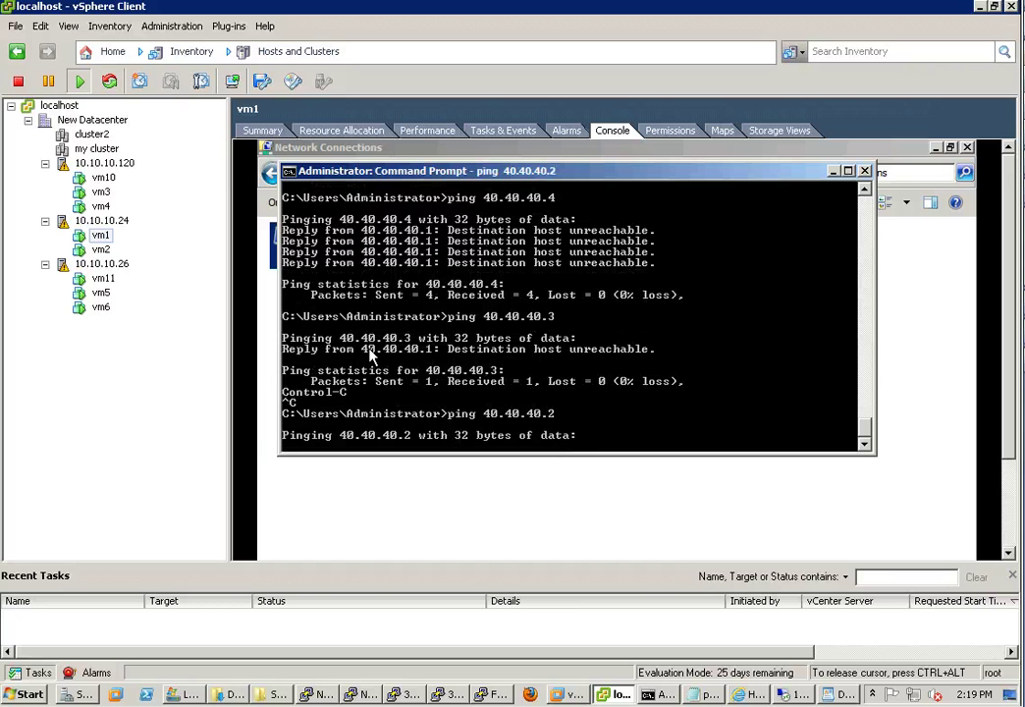
{"action": "key", "text": "ctrl+c"}
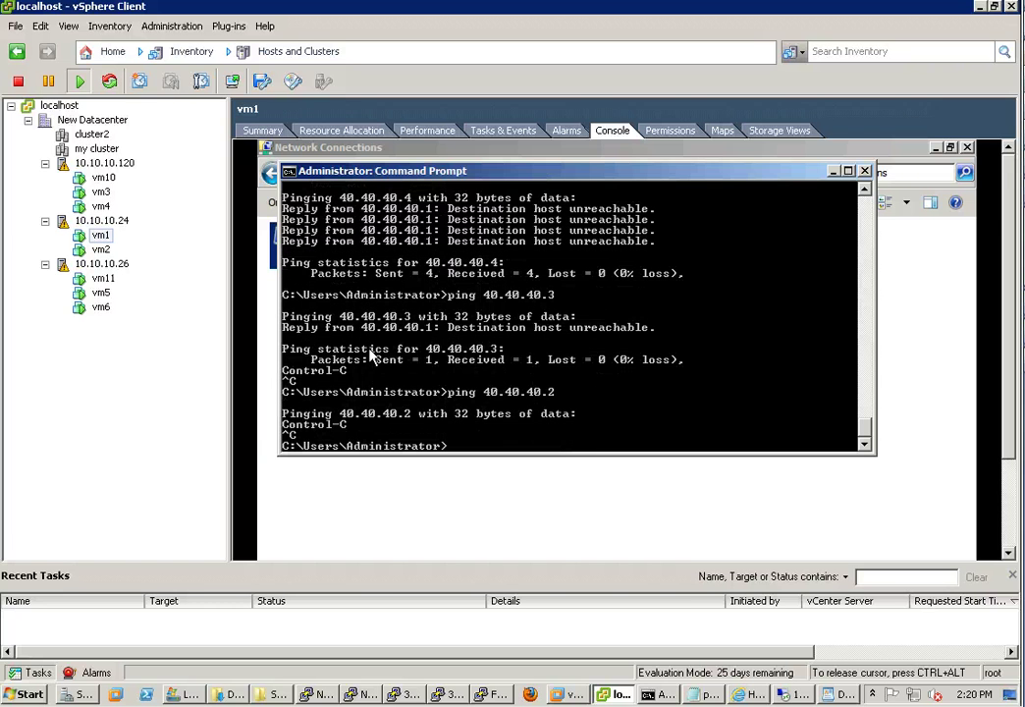
{"action": "key", "text": "Up"}
{"action": "key", "text": "BackSpace"}
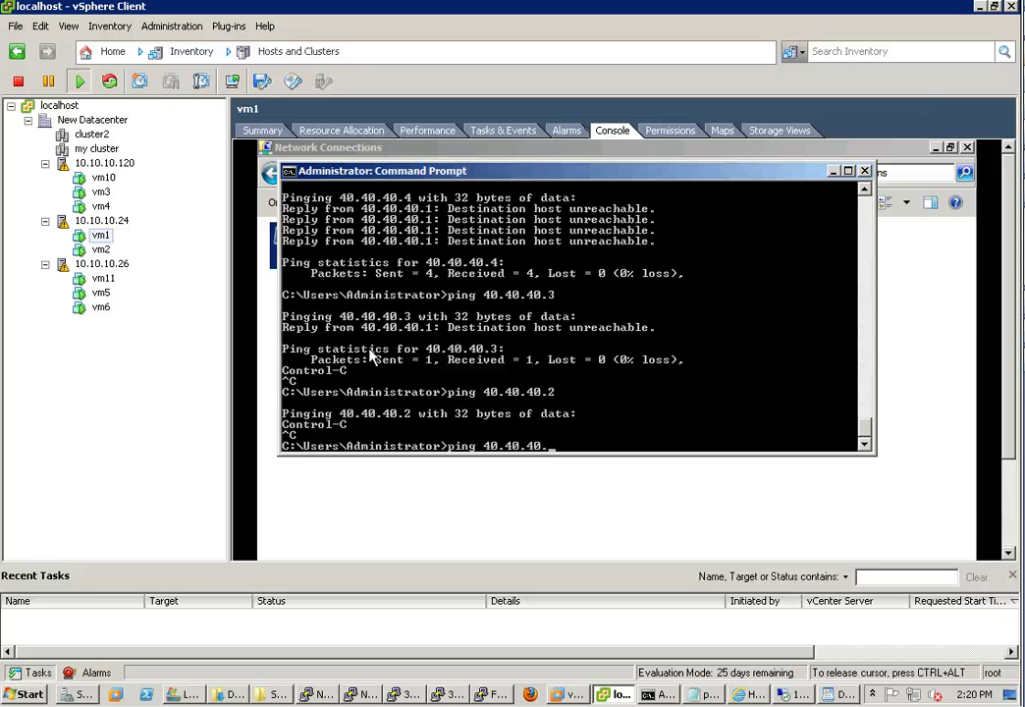
{"action": "type", "text": "4"}
{"action": "key", "text": "Return"}
{"action": "key", "text": "ctrl+c"}
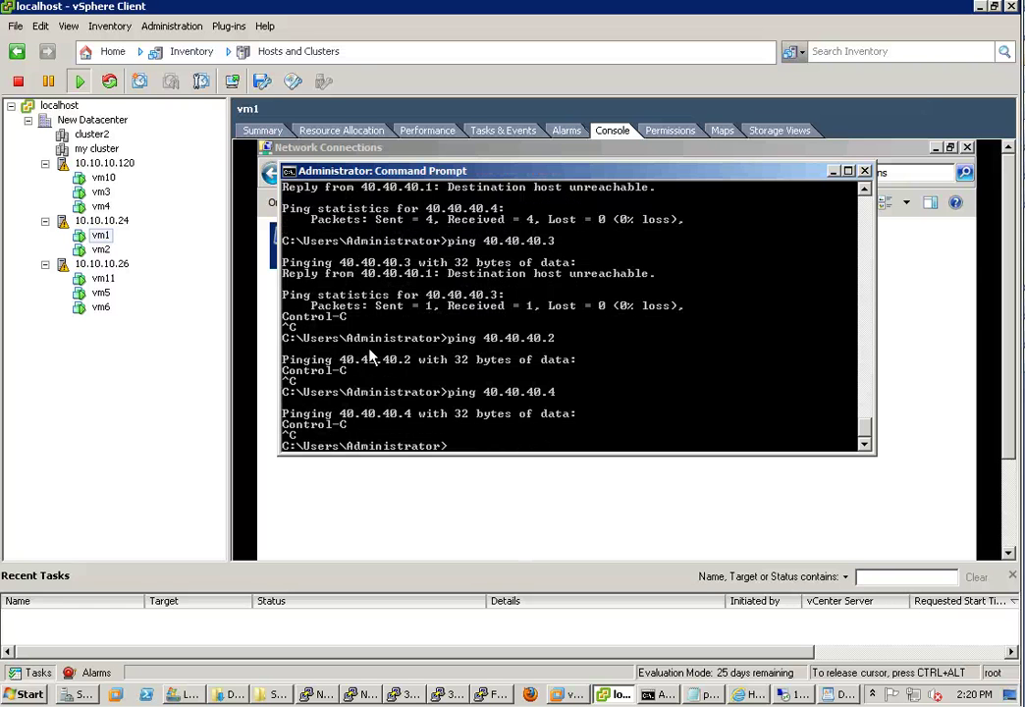
{"action": "key", "text": "Up"}
{"action": "key", "text": "BackSpace"}
{"action": "type", "text": "6"}
{"action": "key", "text": "Return"}
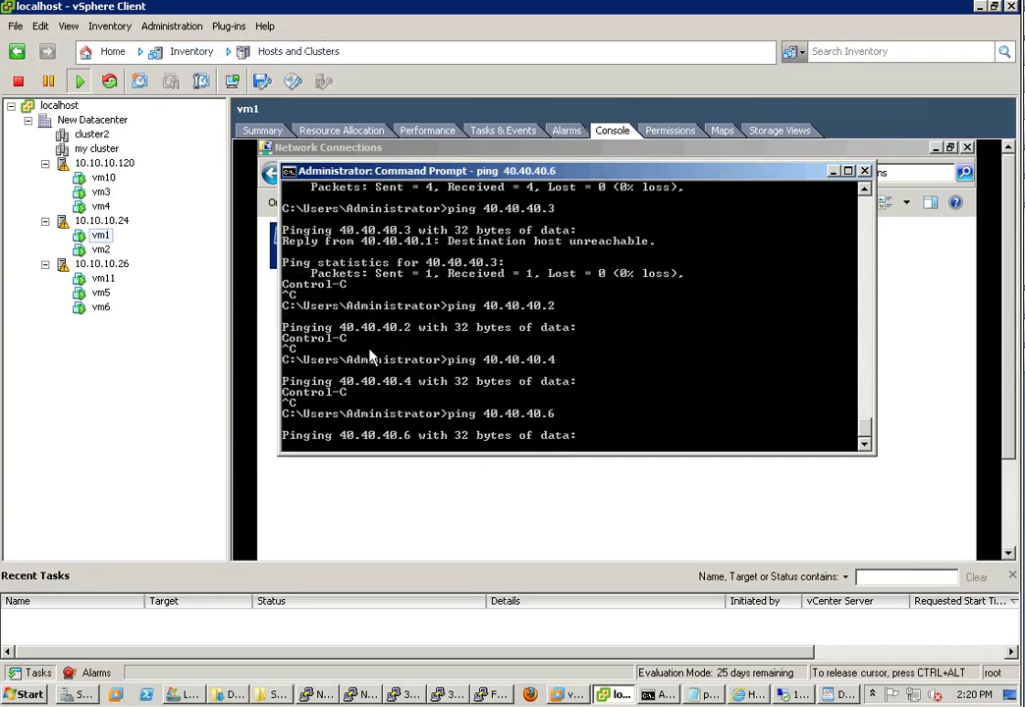
{"action": "key", "text": "ctrl+c"}
Ping 40.40.40.5, 40.40.40.10, 40.40.40.11 and 40.40.40.254 from vm1, stopping each with Ctrl+C
{"action": "key", "text": "Up"}
{"action": "type", "text": "\\"}
{"action": "key", "text": "BackSpace"}
{"action": "key", "text": "BackSpace"}
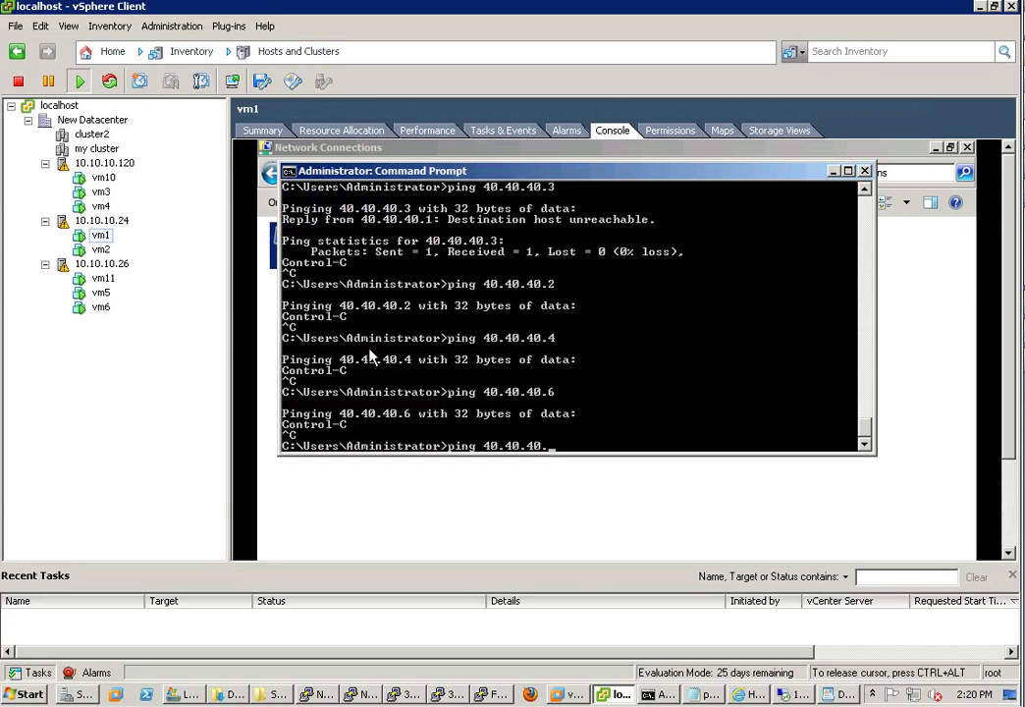
{"action": "type", "text": "5"}
{"action": "key", "text": "Return"}
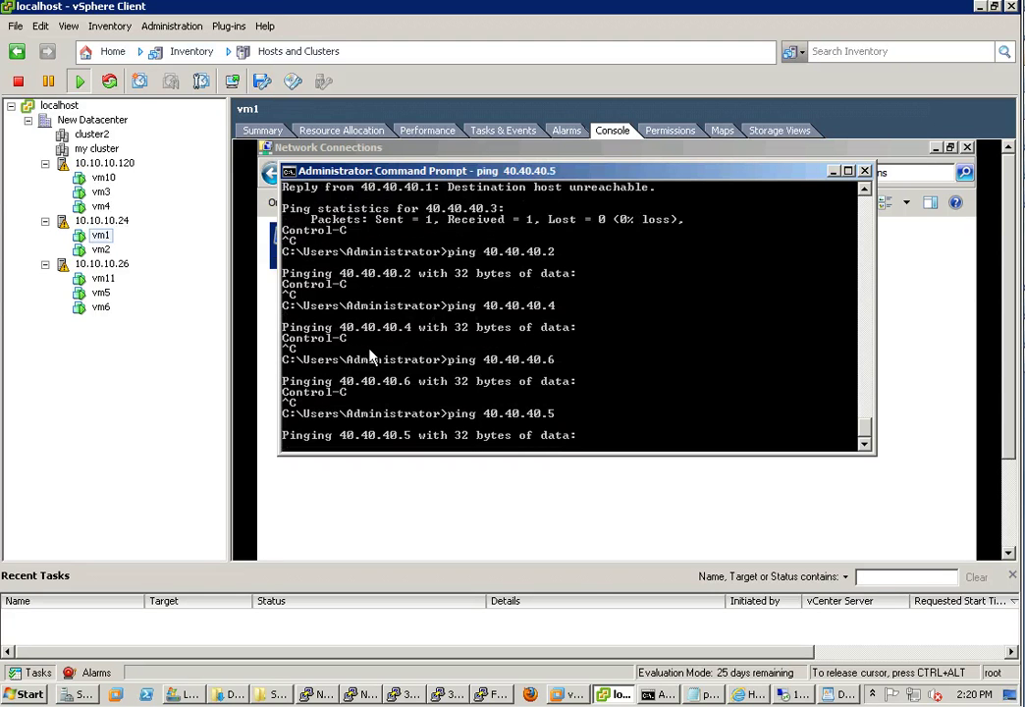
{"action": "key", "text": "ctrl+c"}
{"action": "key", "text": "Up"}
{"action": "key", "text": "BackSpace"}
{"action": "type", "text": "10"}
{"action": "key", "text": "Return"}
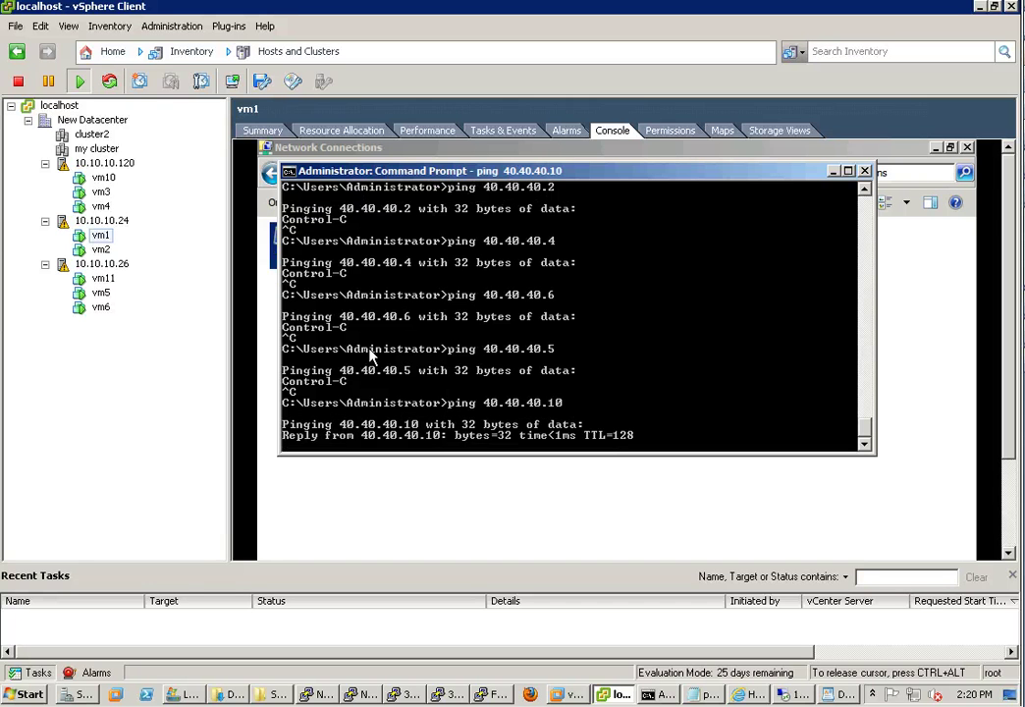
{"action": "key", "text": "ctrl+c"}
{"action": "key", "text": "Up"}
{"action": "key", "text": "BackSpace"}
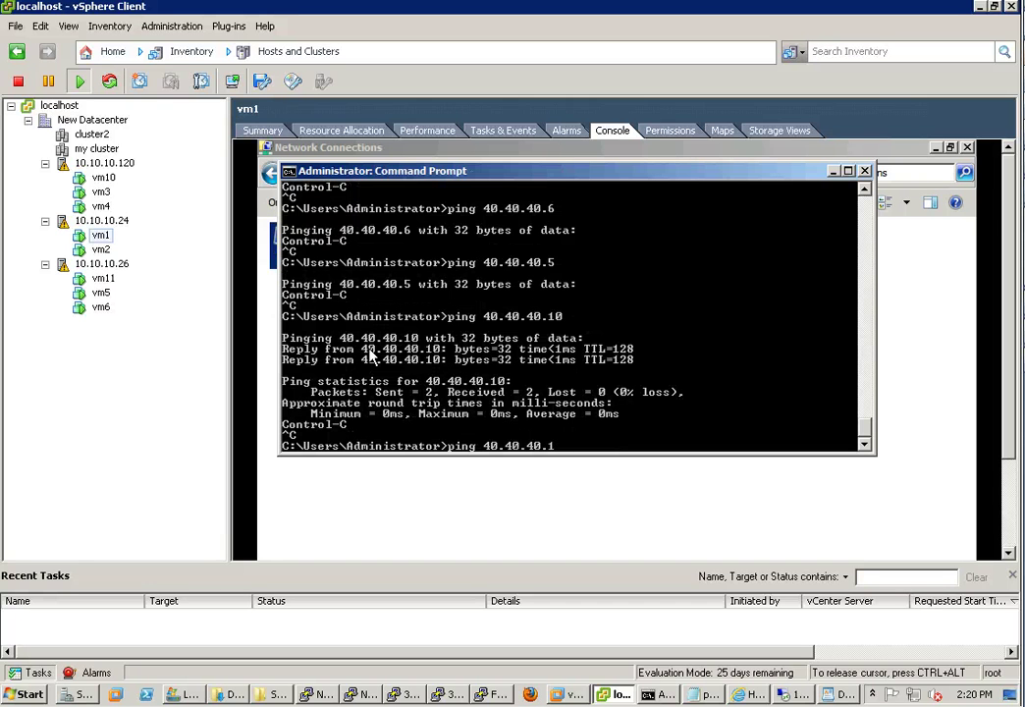
{"action": "type", "text": "1"}
{"action": "key", "text": "Return"}
{"action": "key", "text": "ctrl+c"}
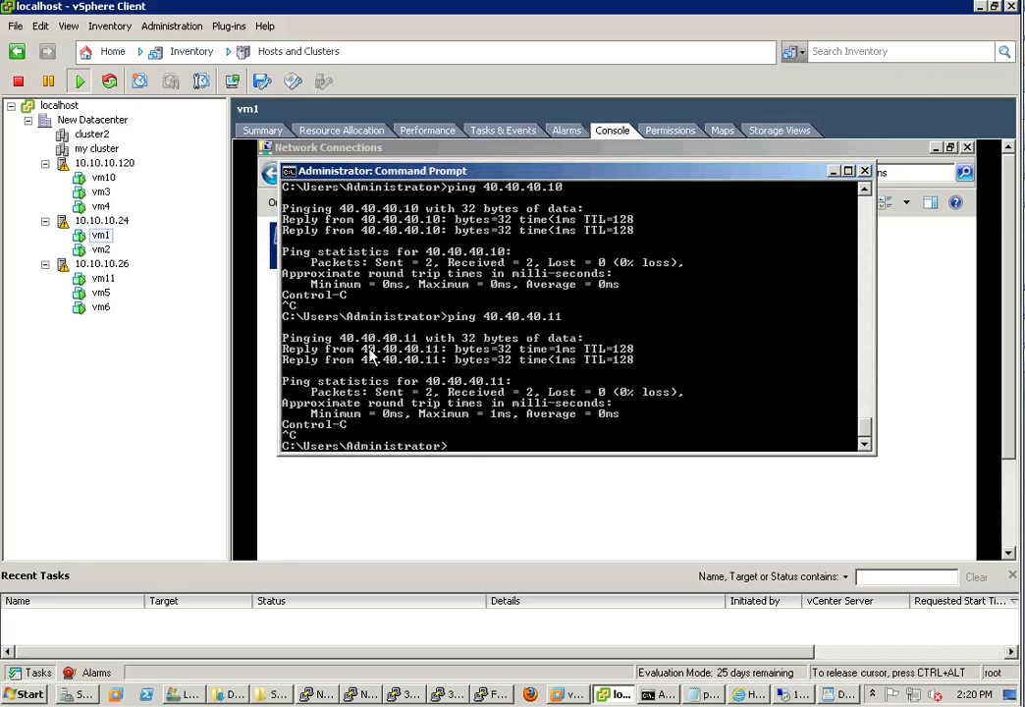
{"action": "key", "text": "Up"}
{"action": "key", "text": "BackSpace"}
{"action": "key", "text": "BackSpace"}
{"action": "type", "text": "254"}
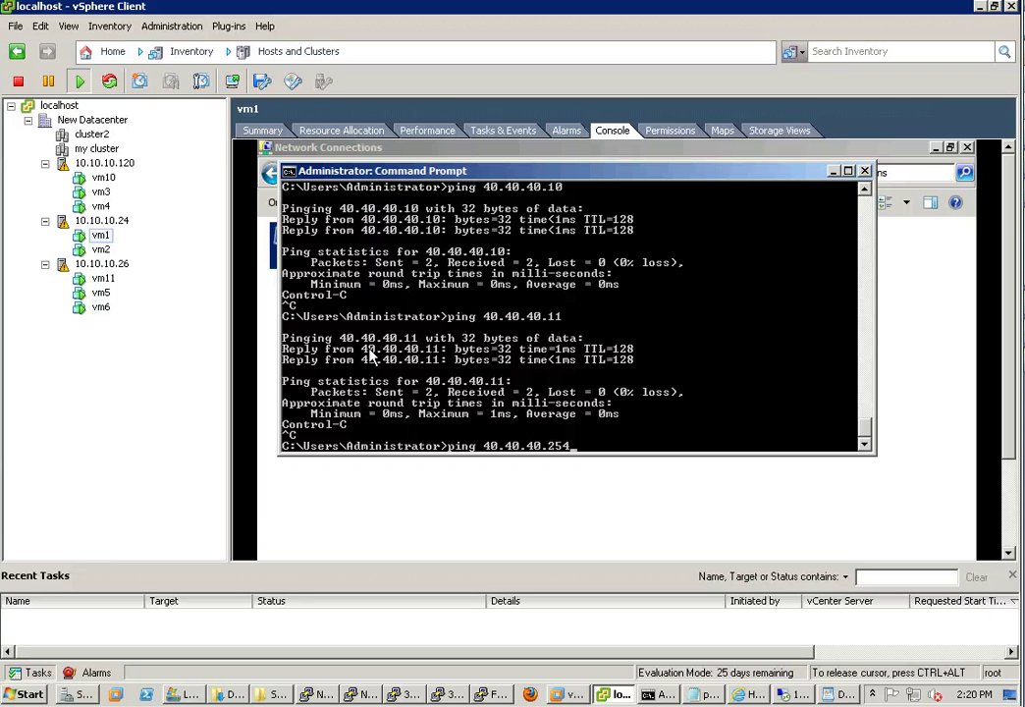
{"action": "key", "text": "Return"}
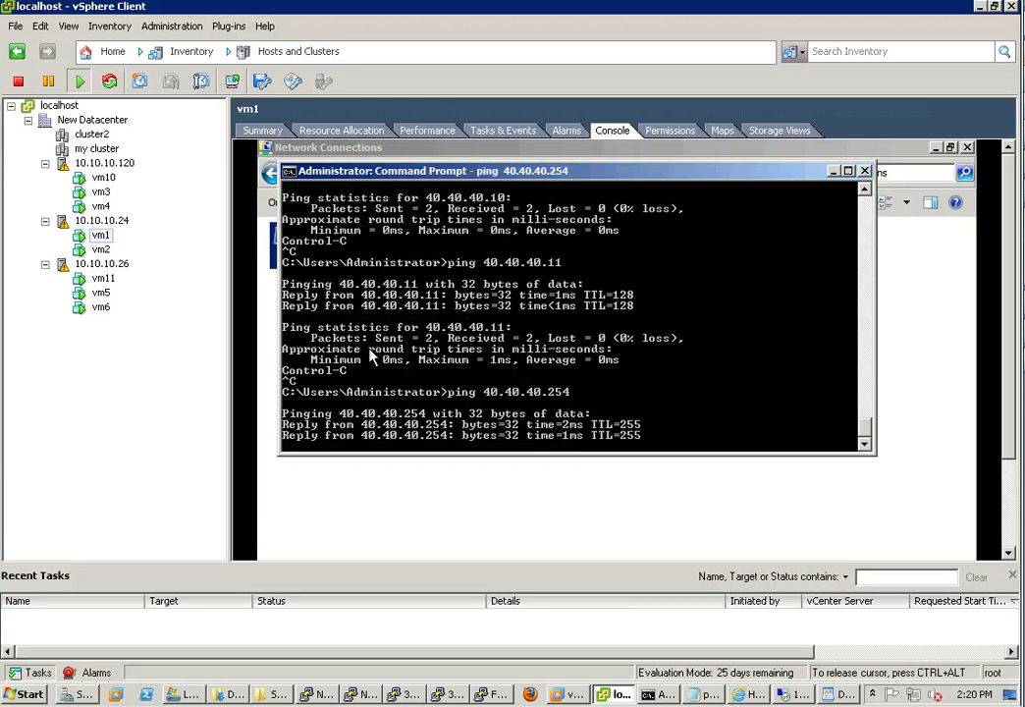
{"action": "key", "text": "ctrl+c"}
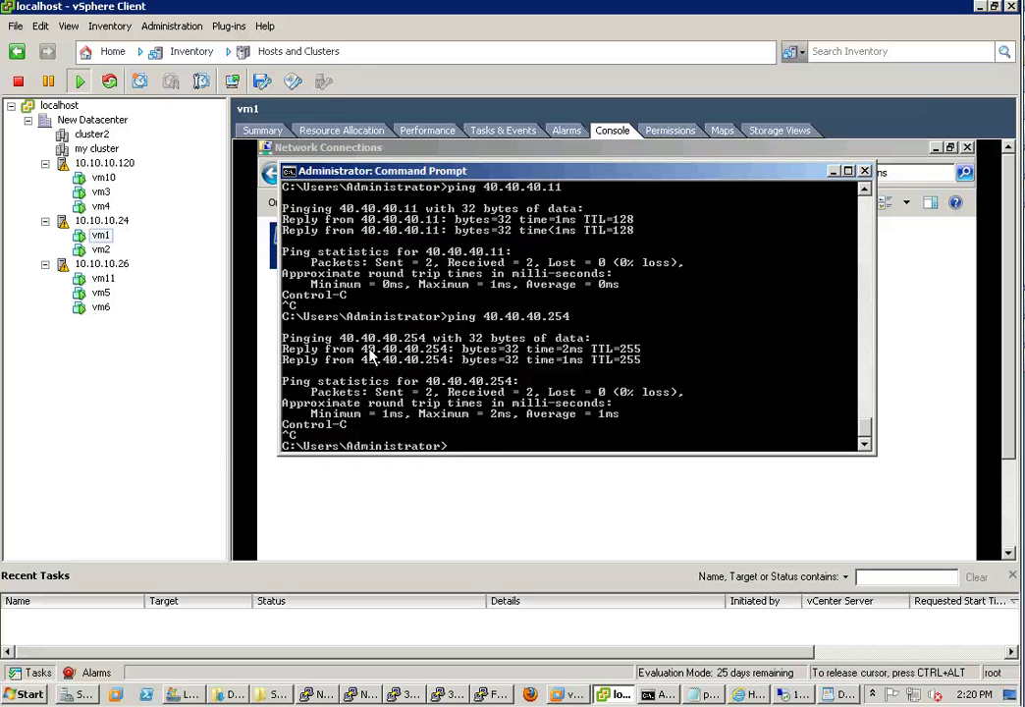
Run arp -a on vm1, then bring up vm2's console to view its ARP output
{"action": "type", "text": "arp -a"}
{"action": "key", "text": "Return"}
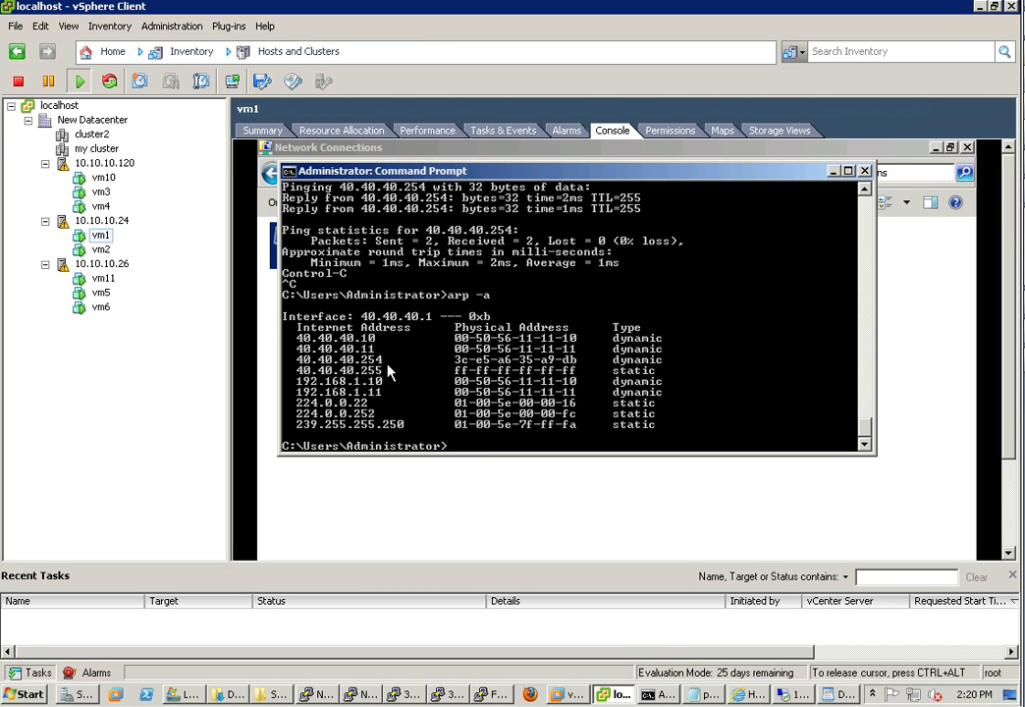
{"action": "left_click", "coordinate": [102, 249]}
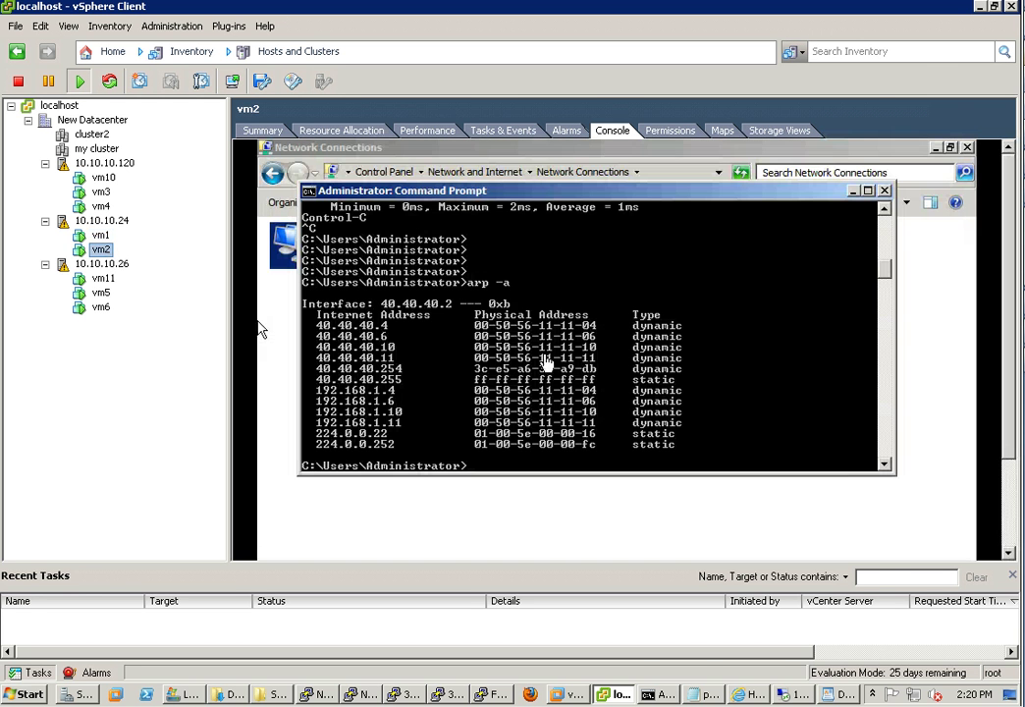
{"action": "left_click", "coordinate": [545, 304]}
{"action": "scroll", "coordinate": [546, 362], "scroll_direction": "down", "scroll_amount": 2}
{"action": "key", "text": "Return"}
{"action": "key", "text": "Return"}
{"action": "key", "text": "Return"}
{"action": "key", "text": "Return"}
{"action": "key", "text": "Return"}
{"action": "key", "text": "Return"}
{"action": "key", "text": "Return"}
{"action": "key", "text": "Return"}
{"action": "key", "text": "Return"}
{"action": "key", "text": "Return"}
{"action": "key", "text": "Return"}
{"action": "key", "text": "Return"}
{"action": "key", "text": "Return"}
{"action": "key", "text": "Return"}
{"action": "key", "text": "Return"}
{"action": "key", "text": "Return"}
{"action": "key", "text": "Return"}
{"action": "key", "text": "Return"}
{"action": "key", "text": "Return"}
{"action": "key", "text": "Return"}
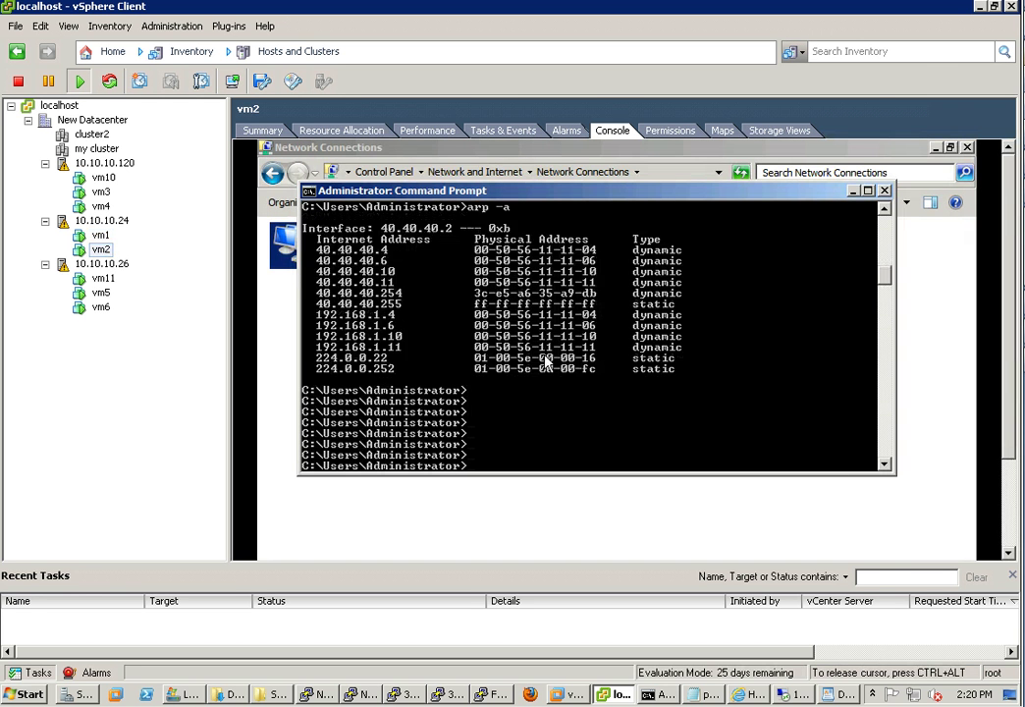
From vm2's Command Prompt, ping 40.40.40.1, 40.40.40.3 and 40.40.40.4
{"action": "type", "text": "ping 10."}
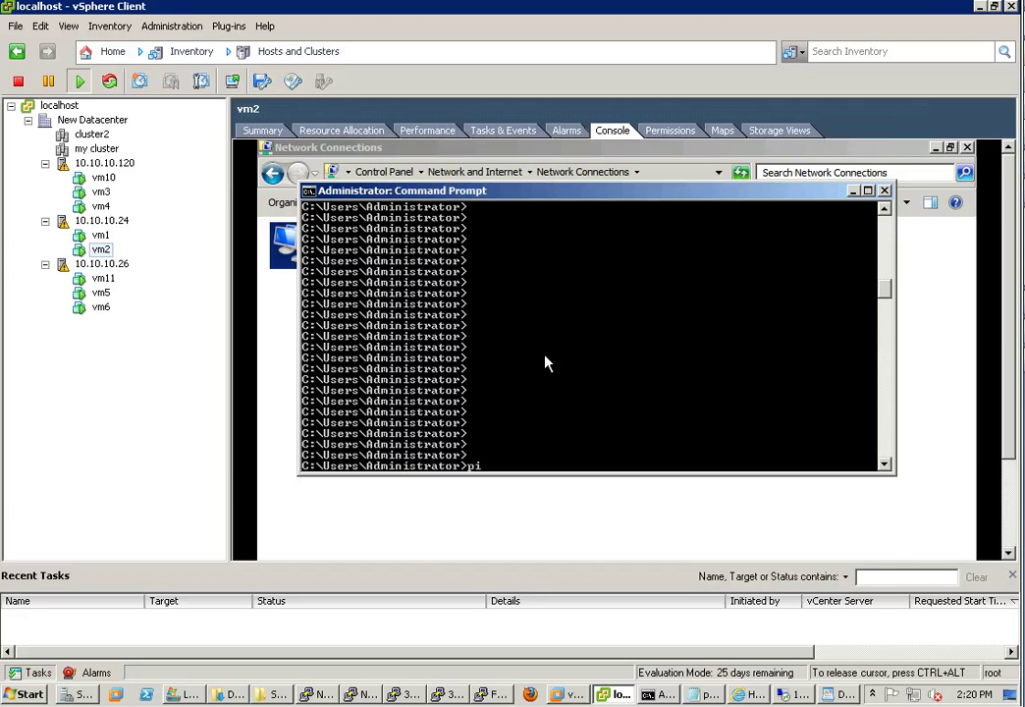
{"action": "key", "text": "BackSpace"}
{"action": "key", "text": "BackSpace"}
{"action": "key", "text": "BackSpace"}
{"action": "type", "text": "40.40.40.1 -t"}
{"action": "key", "text": "BackSpace"}
{"action": "key", "text": "BackSpace"}
{"action": "key", "text": "Return"}
{"action": "key", "text": "ctrl+c"}
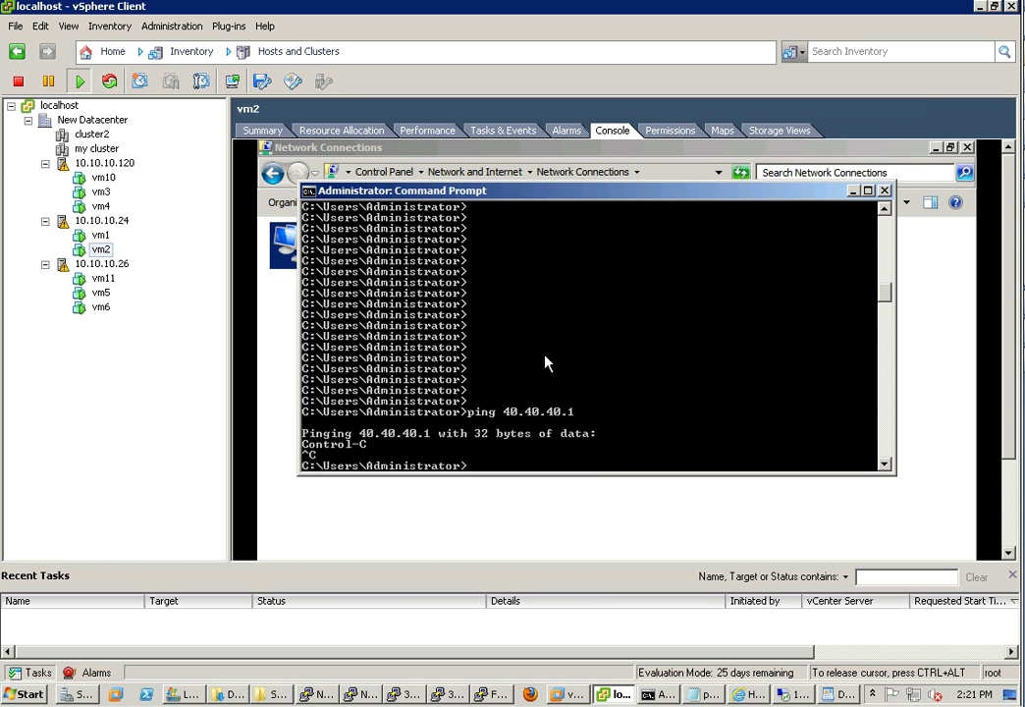
{"action": "key", "text": "Up"}
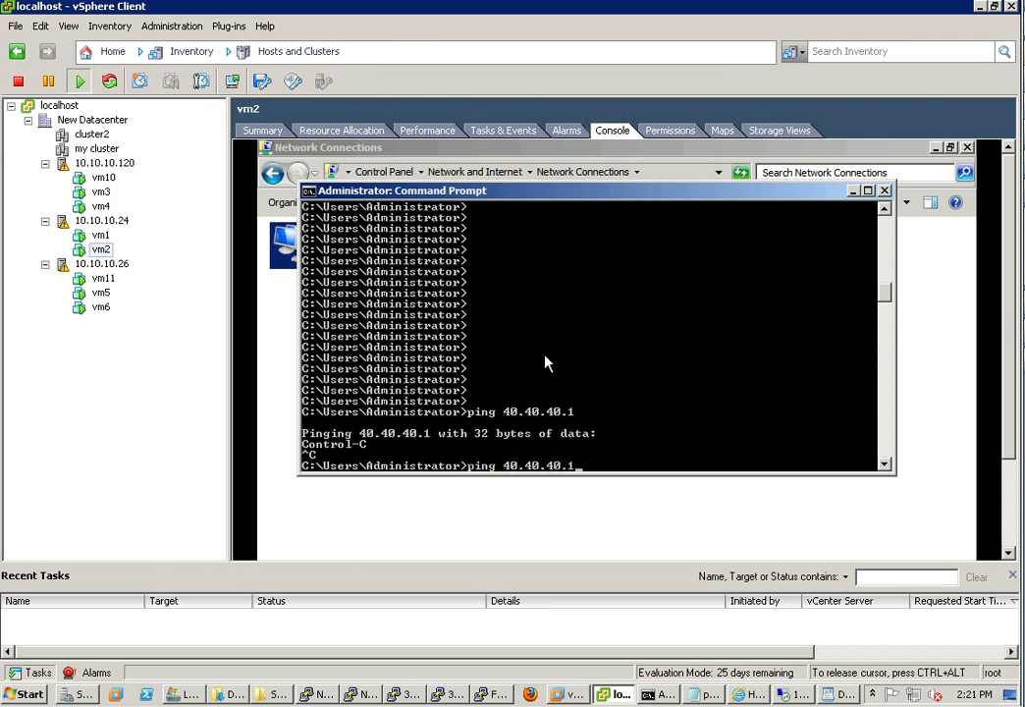
{"action": "key", "text": "BackSpace"}
{"action": "type", "text": "3"}
{"action": "key", "text": "Return"}
{"action": "key", "text": "ctrl+c"}
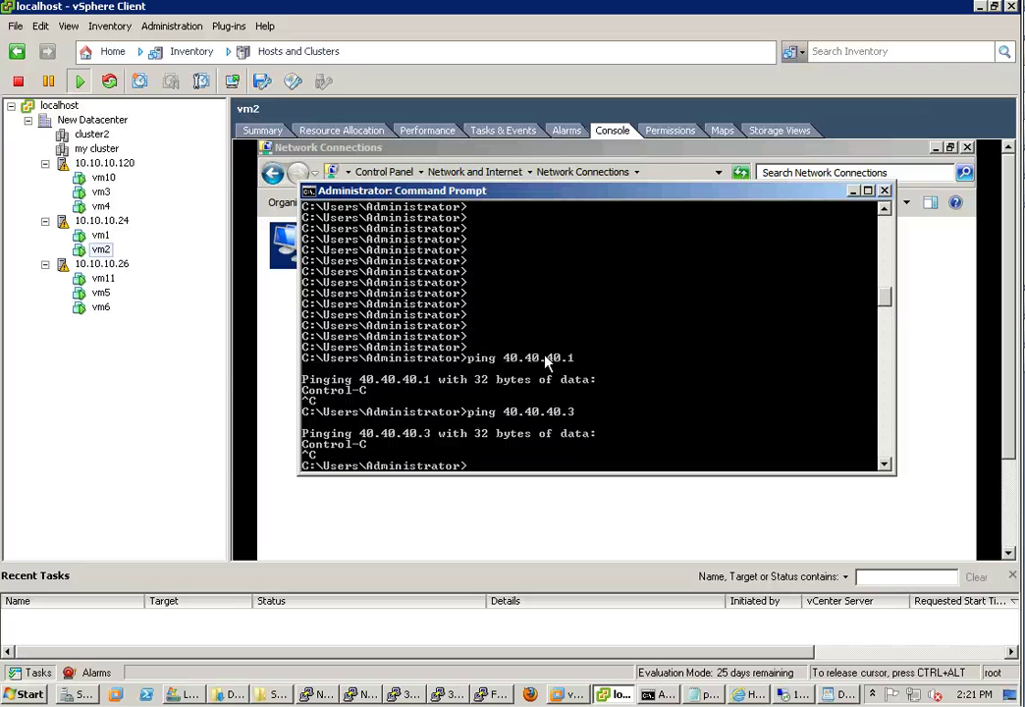
{"action": "key", "text": "Up"}
{"action": "key", "text": "BackSpace"}
{"action": "type", "text": "4"}
{"action": "key", "text": "Return"}
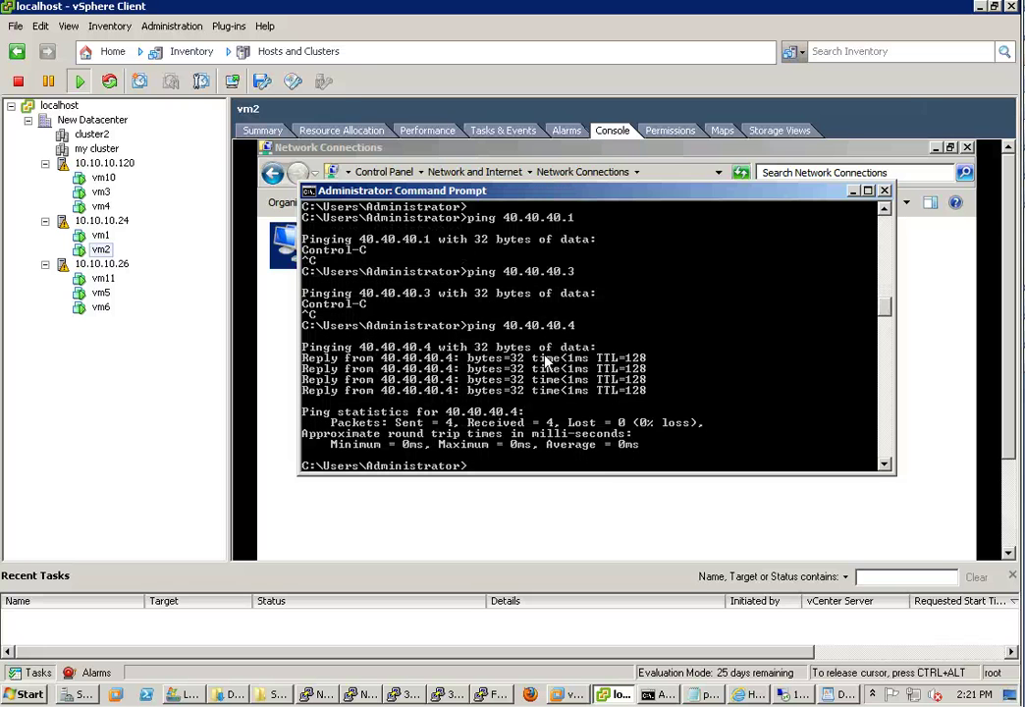
{"action": "key", "text": "Return"}
Ping 40.40.40.5, 40.40.40.6, 40.40.40.10 and 40.40.40.11 from vm2, stopping each with Ctrl+C
{"action": "key", "text": "Up"}
{"action": "key", "text": "BackSpace"}
{"action": "type", "text": "5"}
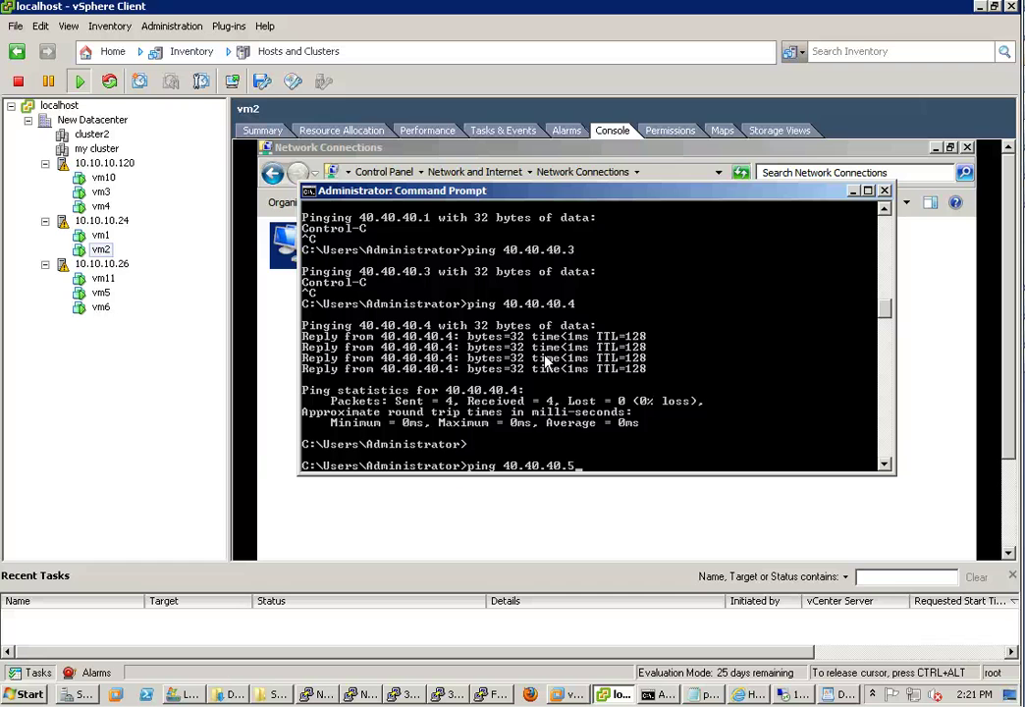
{"action": "key", "text": "Return"}
{"action": "key", "text": "ctrl+c"}
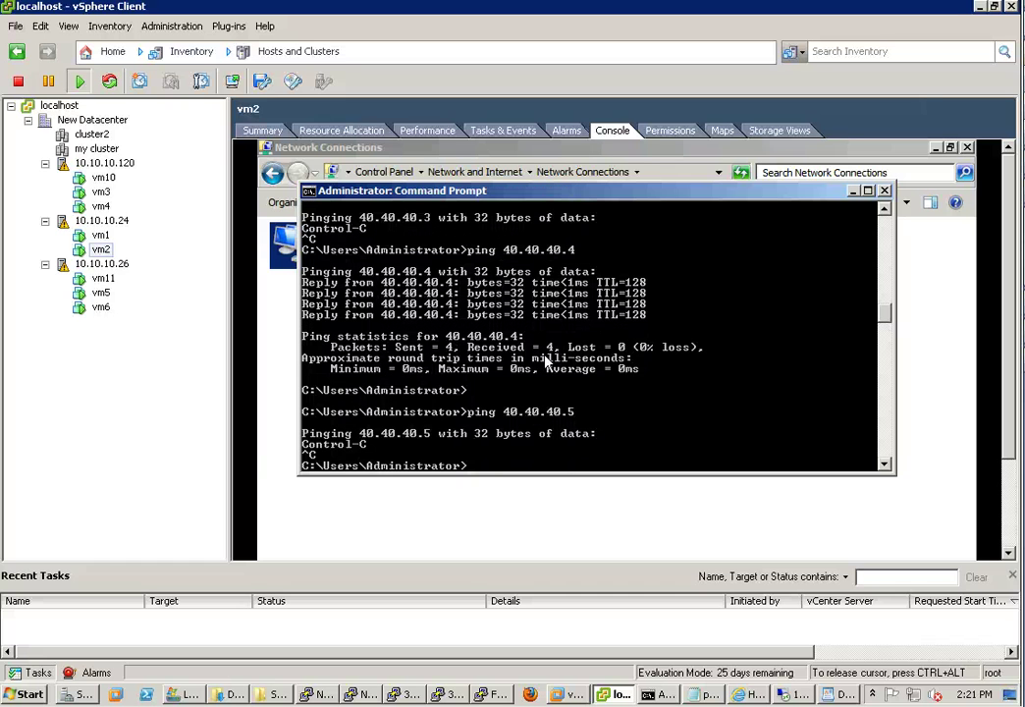
{"action": "key", "text": "Up"}
{"action": "key", "text": "BackSpace"}
{"action": "type", "text": "6"}
{"action": "key", "text": "Return"}
{"action": "key", "text": "ctrl+c"}
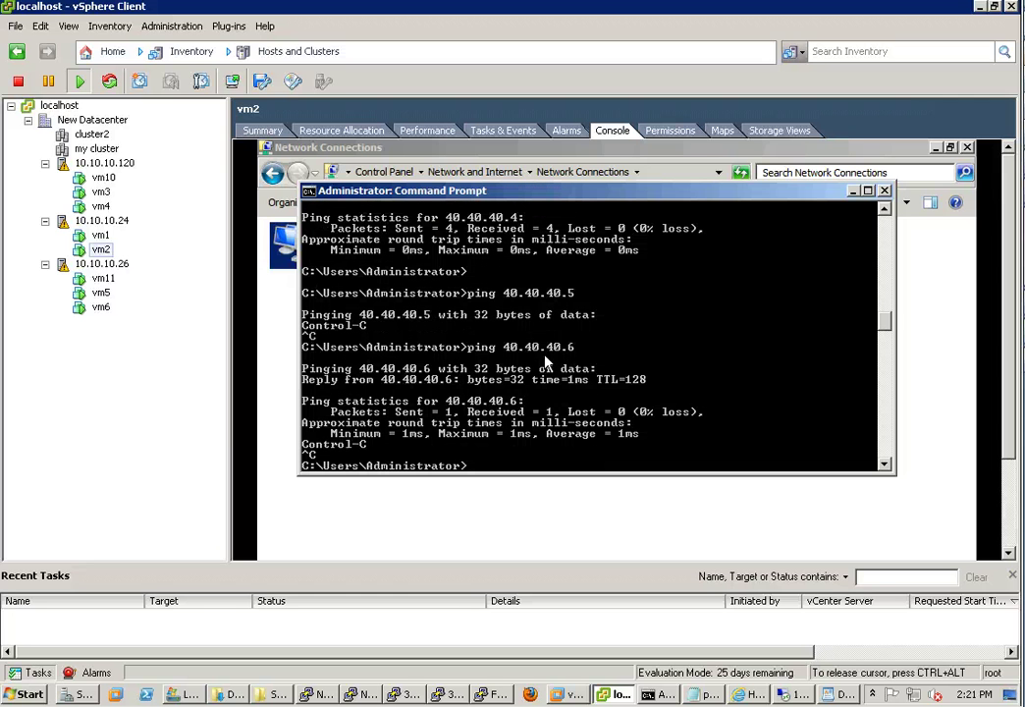
{"action": "key", "text": "Up"}
{"action": "key", "text": "BackSpace"}
{"action": "type", "text": "10"}
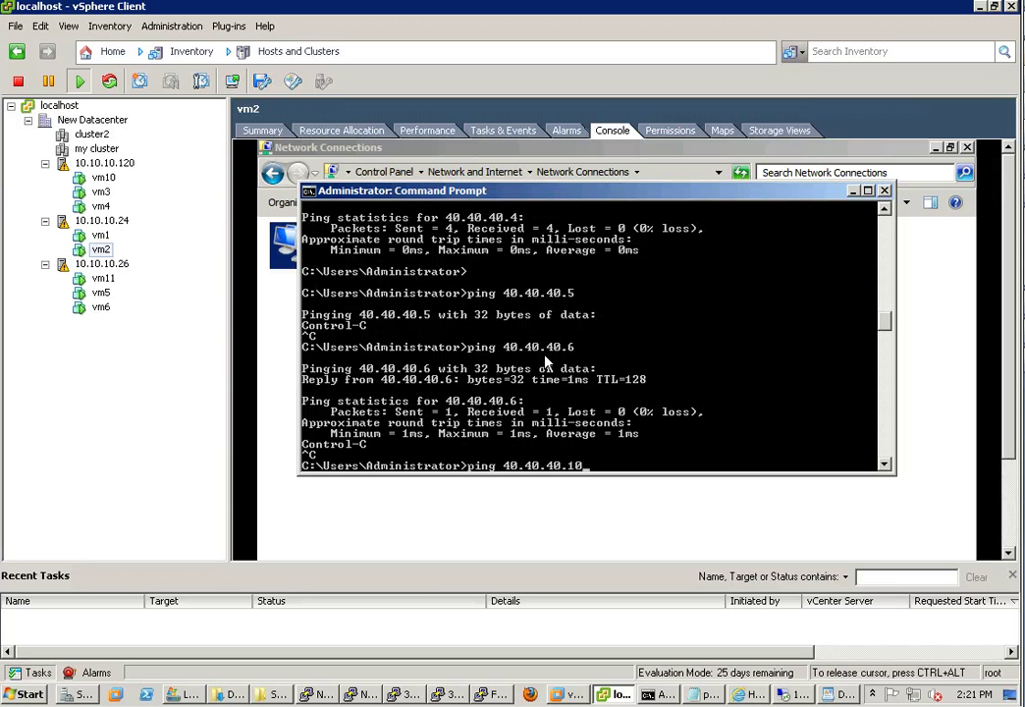
{"action": "key", "text": "Return"}
{"action": "key", "text": "ctrl+c"}
{"action": "key", "text": "Up"}
{"action": "key", "text": "BackSpace"}
{"action": "type", "text": "1"}
{"action": "key", "text": "Return"}
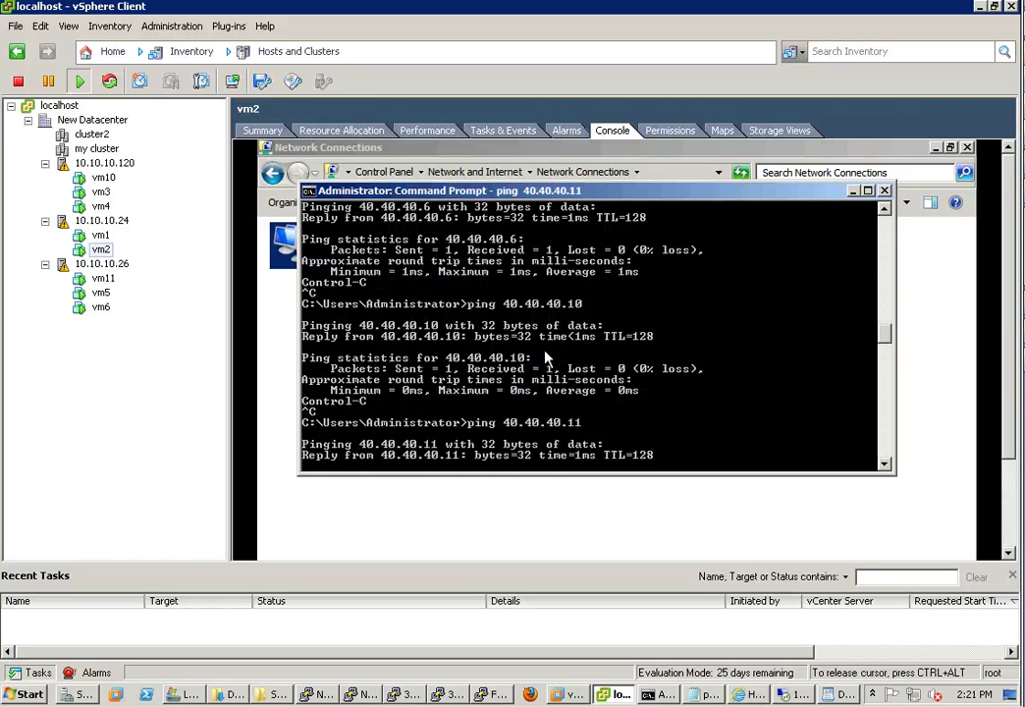
{"action": "key", "text": "ctrl+c"}
Ping 40.40.40.254 from vm2, then list its ARP table with arp -a
{"action": "key", "text": "Up"}
{"action": "key", "text": "BackSpace"}
{"action": "key", "text": "BackSpace"}
{"action": "type", "text": "254"}
{"action": "key", "text": "Return"}
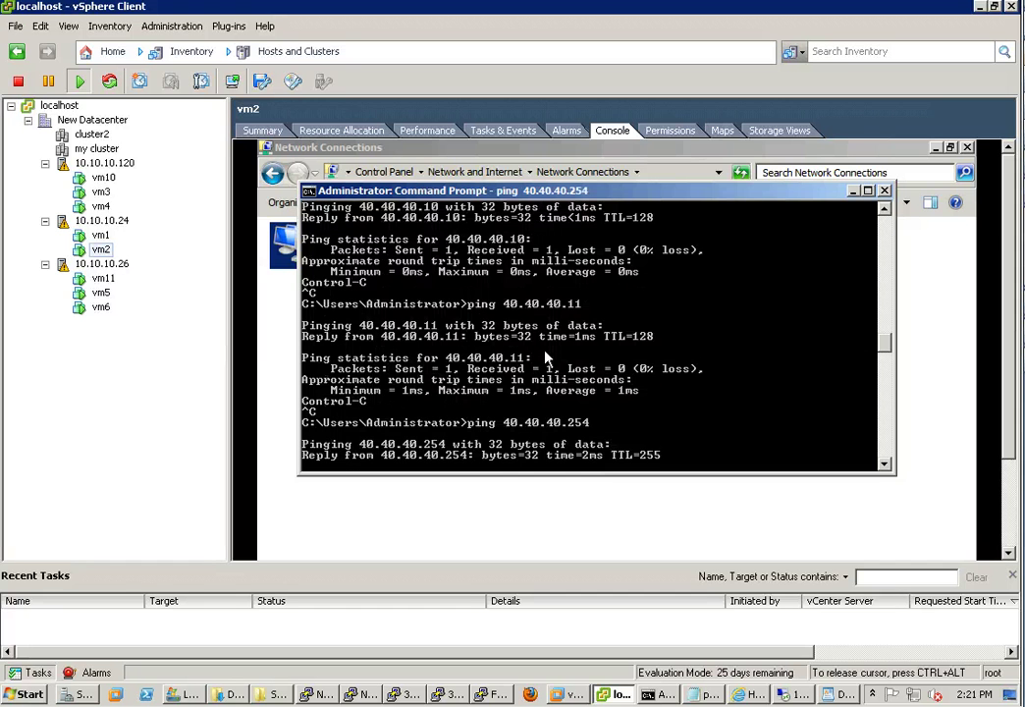
{"action": "key", "text": "ctrl+c"}
{"action": "type", "text": "arp -a"}
{"action": "key", "text": "Return"}
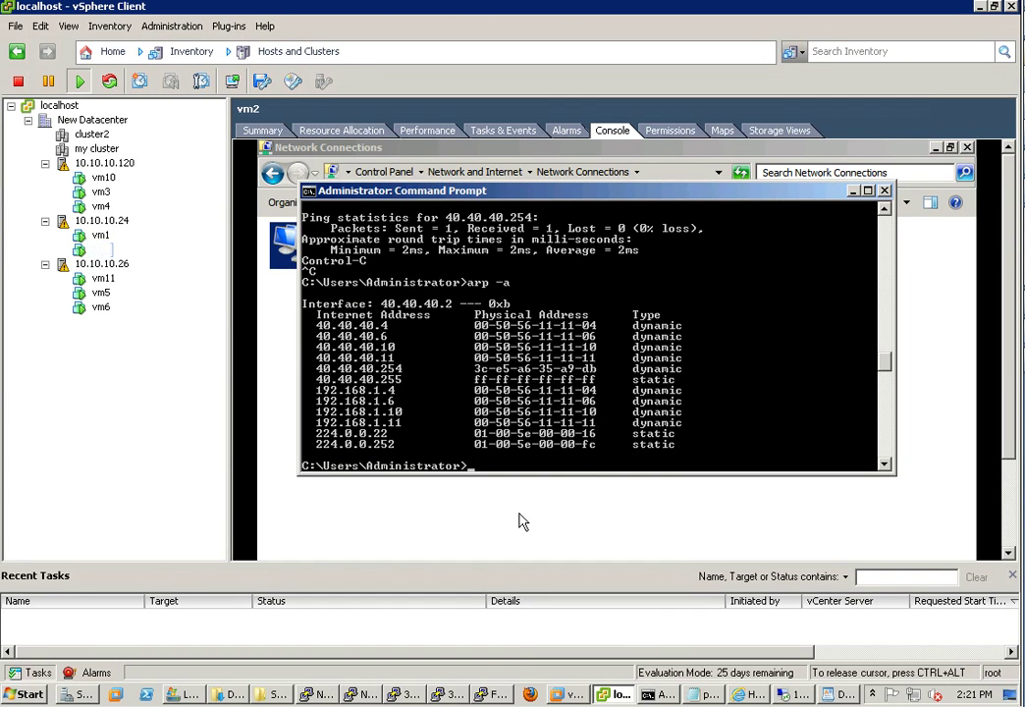
Exit the expired FF-OA CLI session and log back in with the login name and password
{"action": "left_click", "coordinate": [491, 695]}
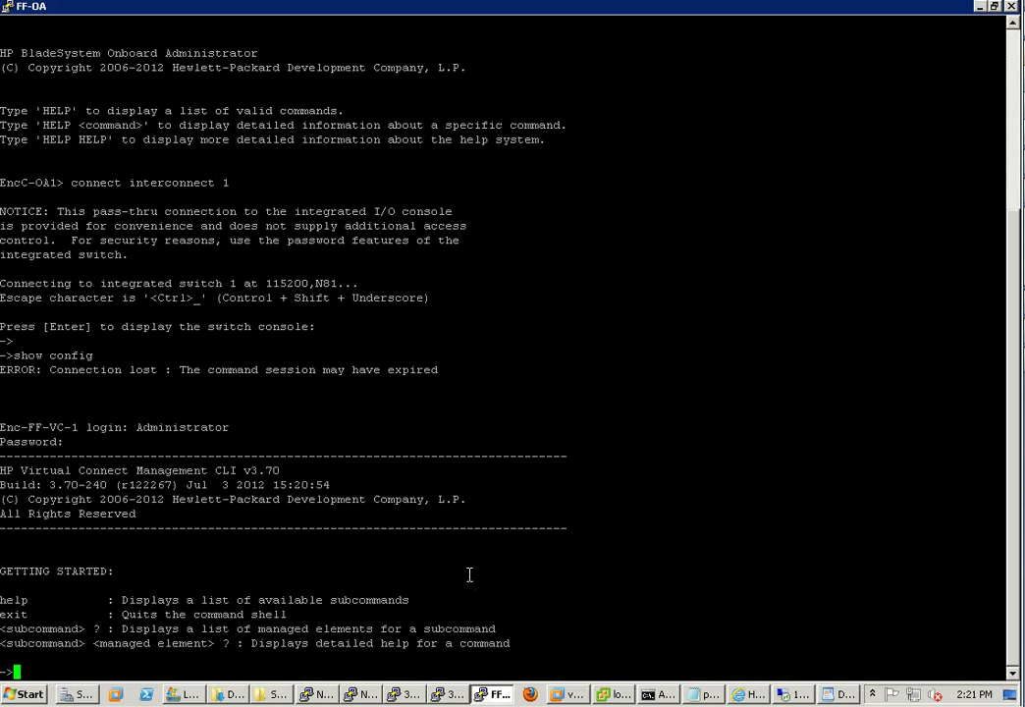
{"action": "type", "text": "exit"}
{"action": "key", "text": "Return"}
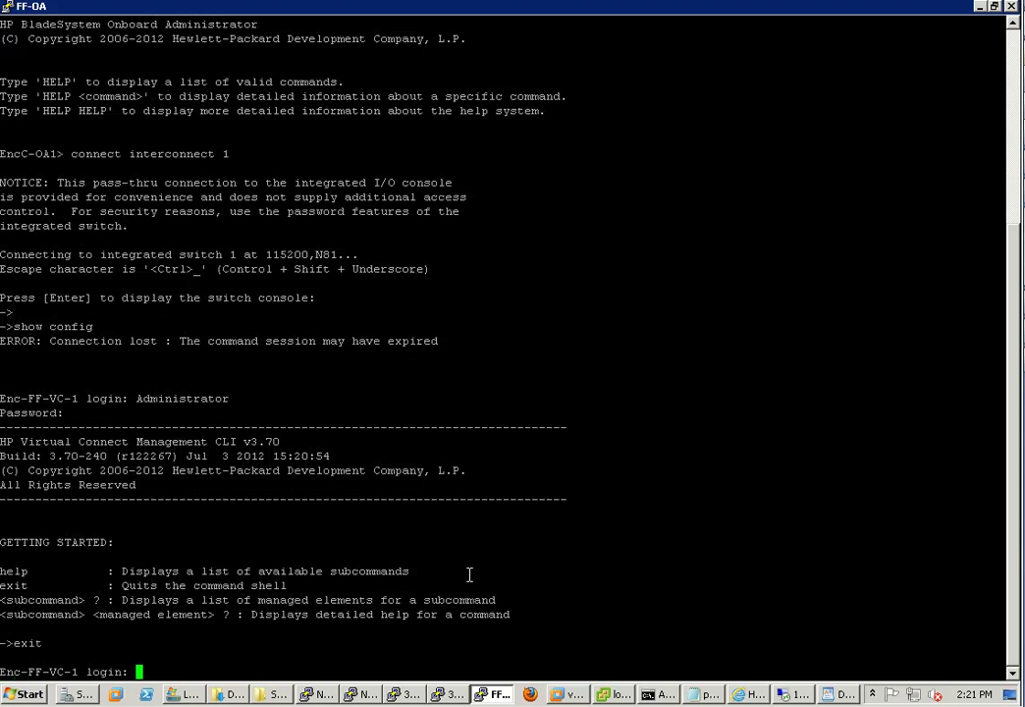
{"action": "type", "text": "Administrator"}
{"action": "key", "text": "Return"}
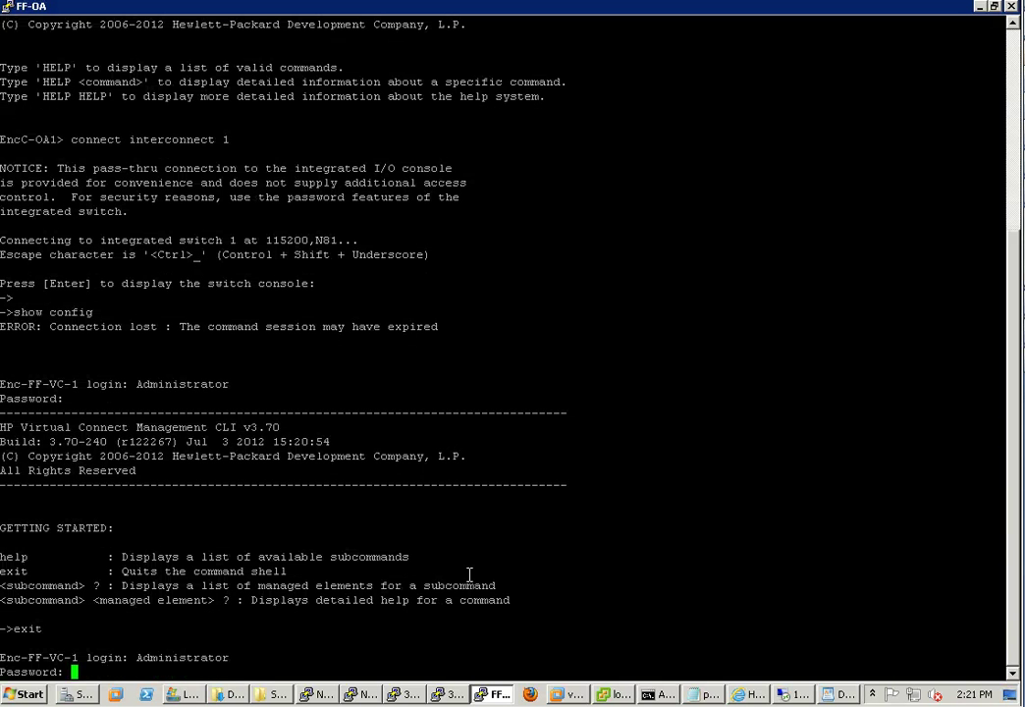
{"action": "key", "text": "Return"}
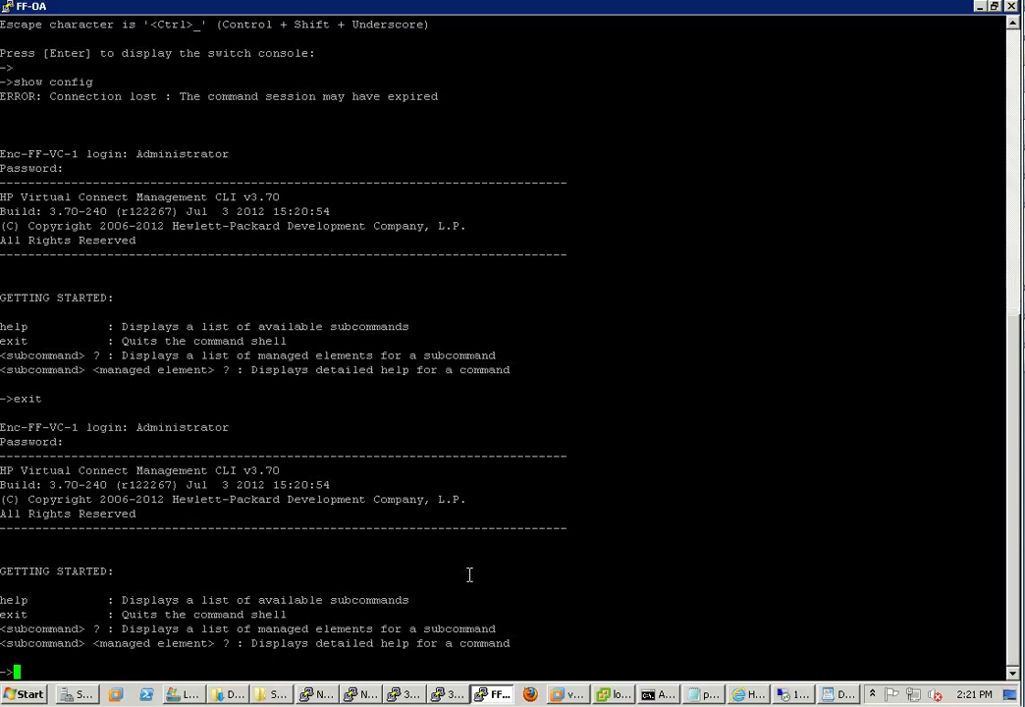
{"action": "key", "text": "Return"}
{"action": "key", "text": "Return"}
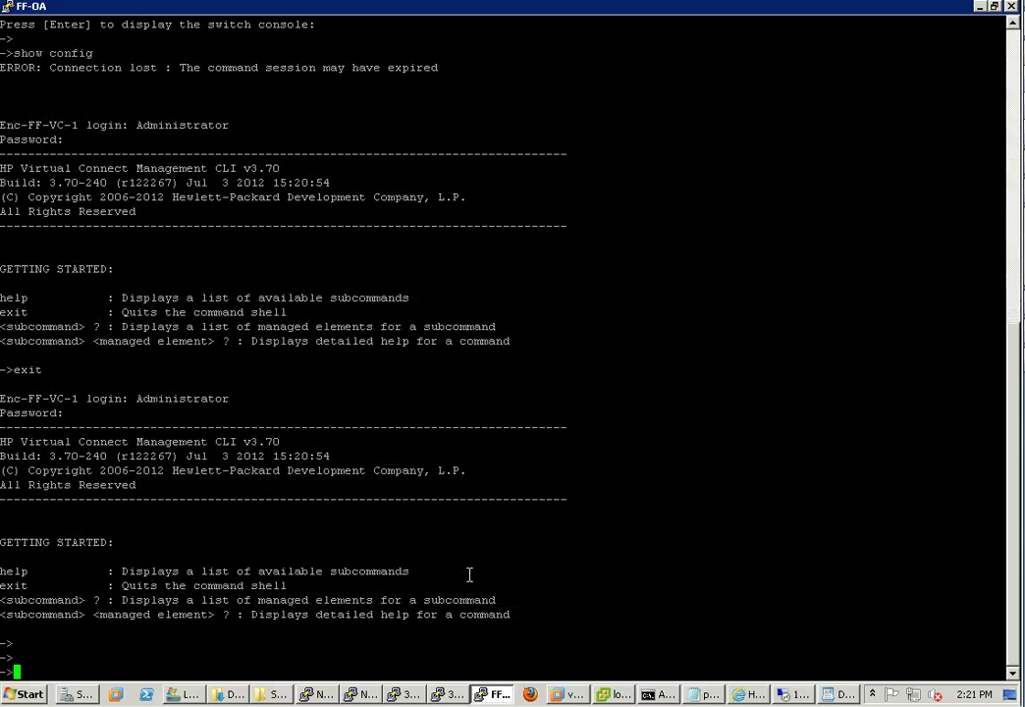
{"action": "type", "text": "show interconnec"}
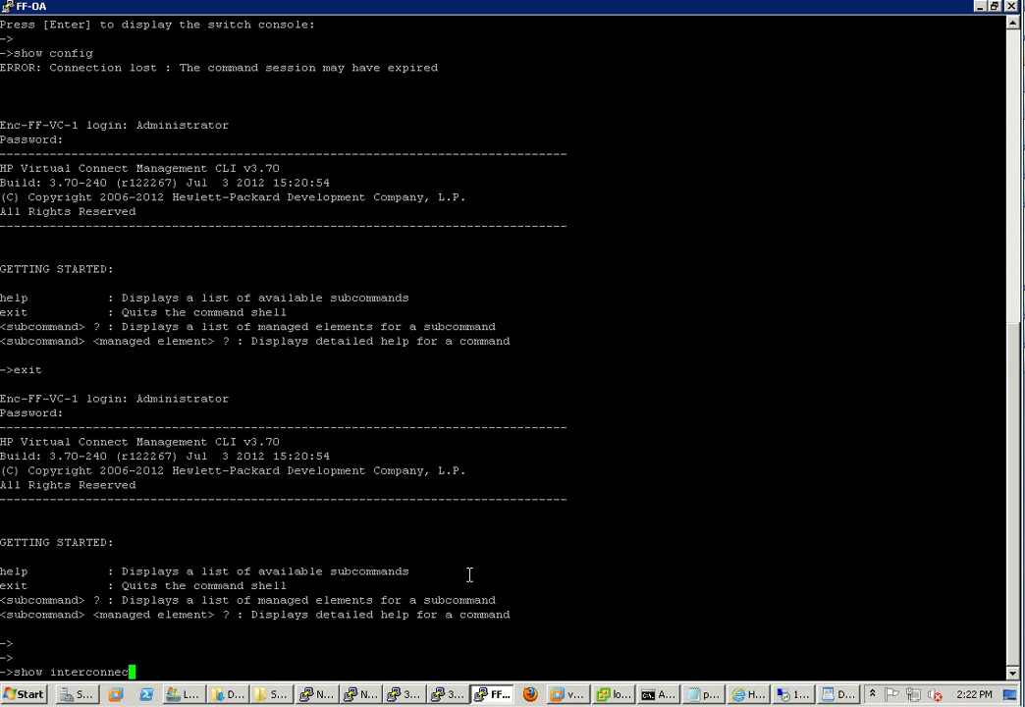
Show enc0:1's interconnect MAC table filtered to the tunnel network, then by MAC prefix 00:50:56
{"action": "type", "text": "t-mac-table "}
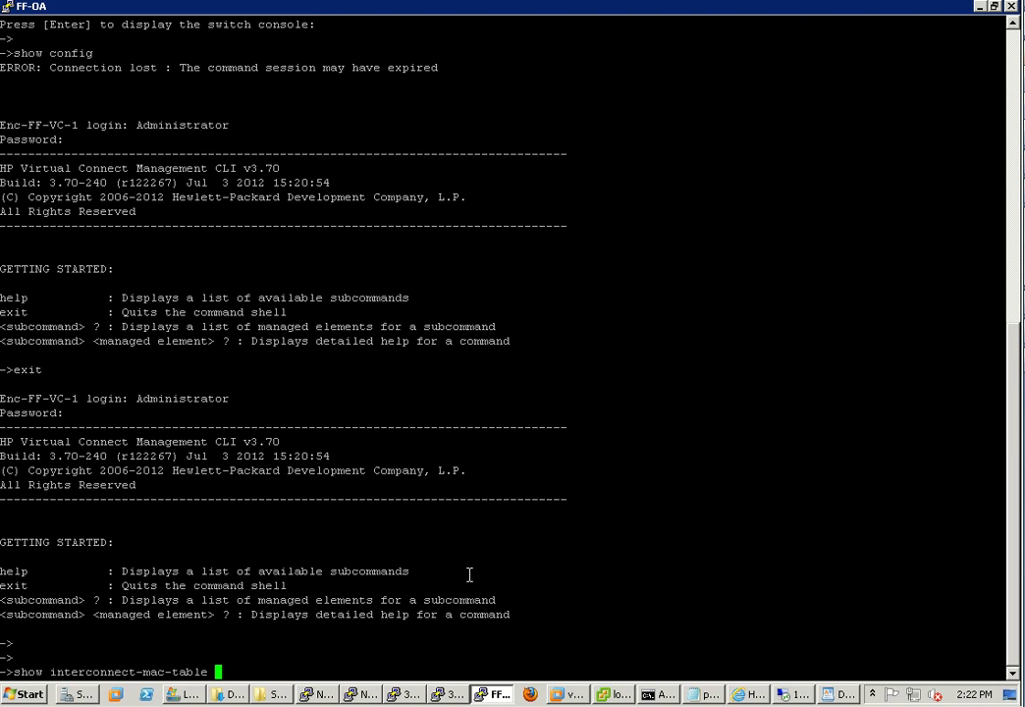
{"action": "type", "text": "enc0:1 'netwo"}
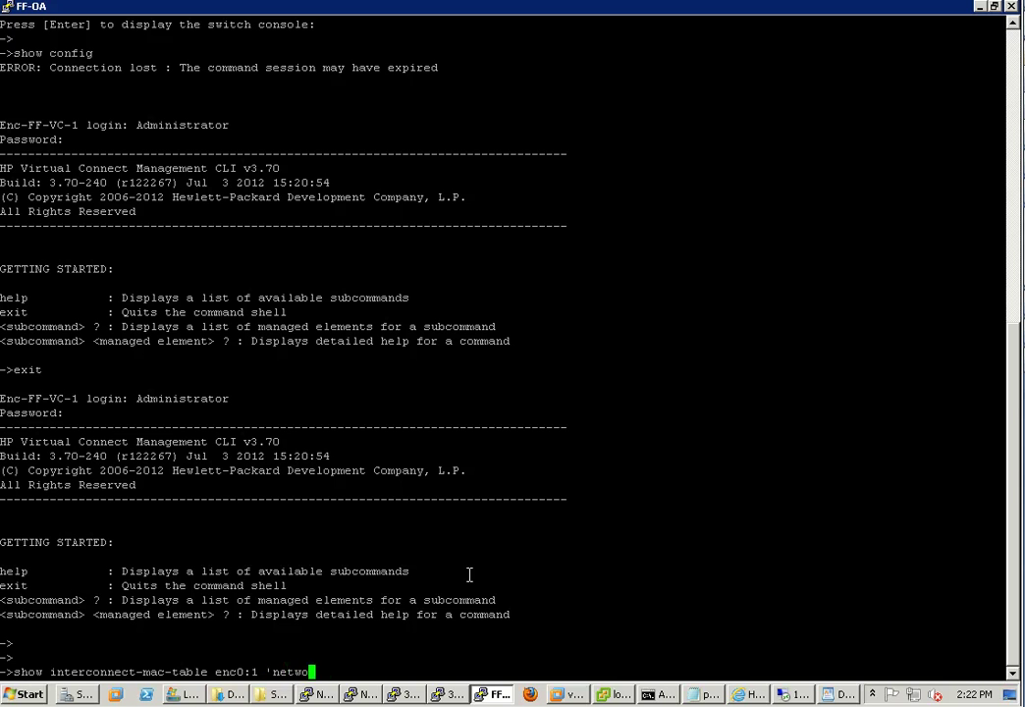
{"action": "type", "text": "rk\"=tunnel \""}
{"action": "key", "text": "BackSpace"}
{"action": "type", "text": "'mac addre"}
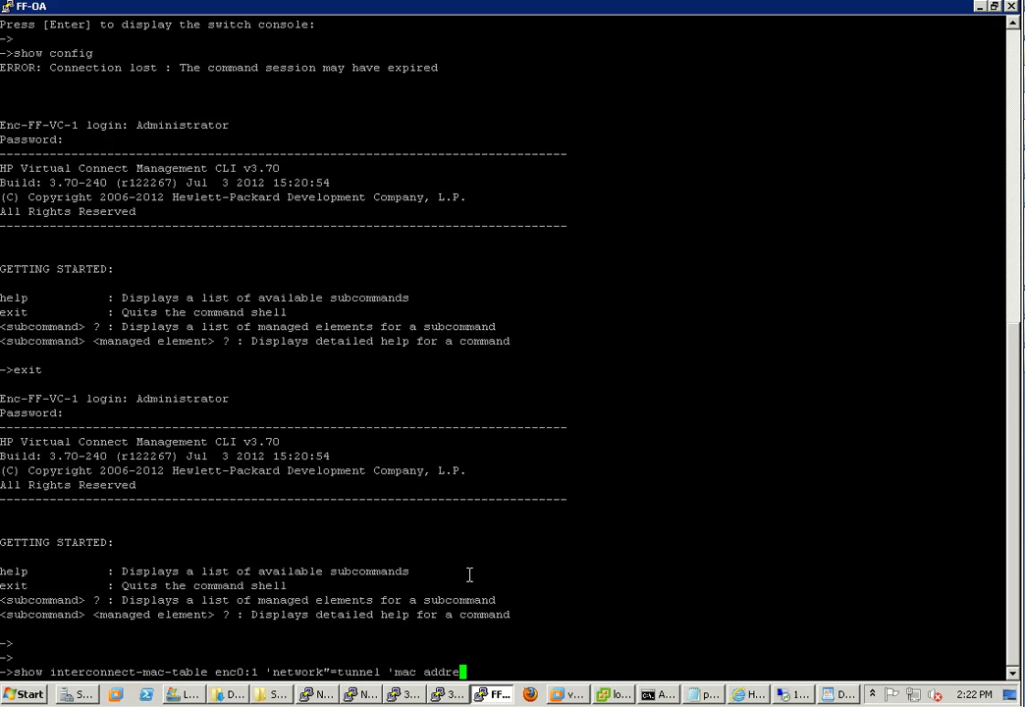
{"action": "type", "text": "ss\"=00:50"}
{"action": "key", "text": "Return"}
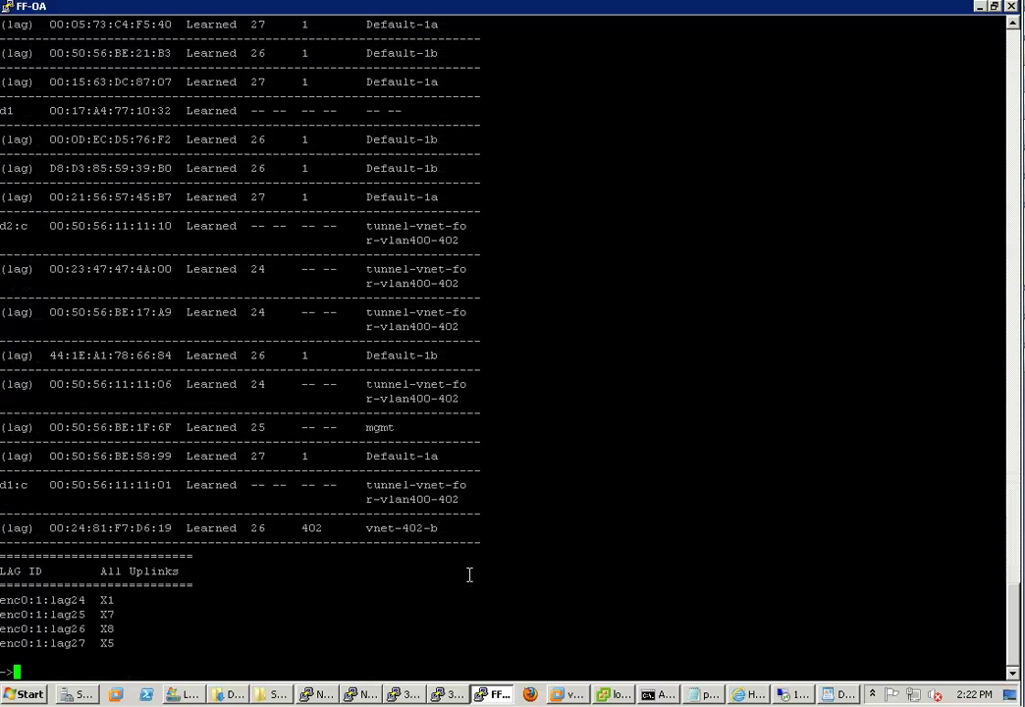
{"action": "key", "text": "Up"}
{"action": "type", "text": ":56"}
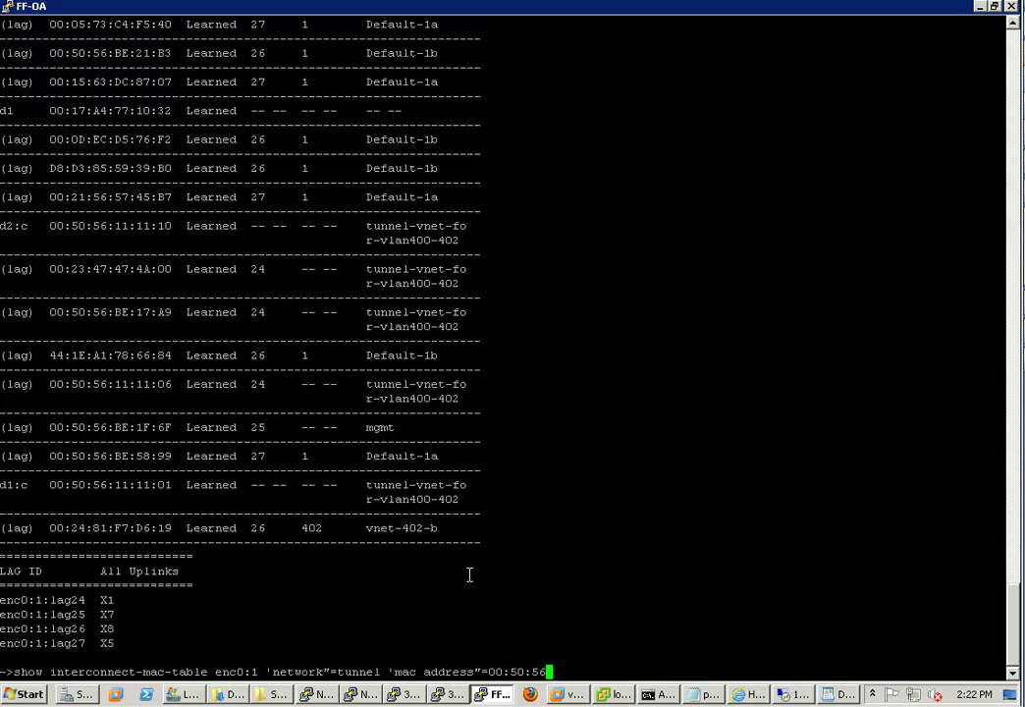
{"action": "key", "text": "Return"}
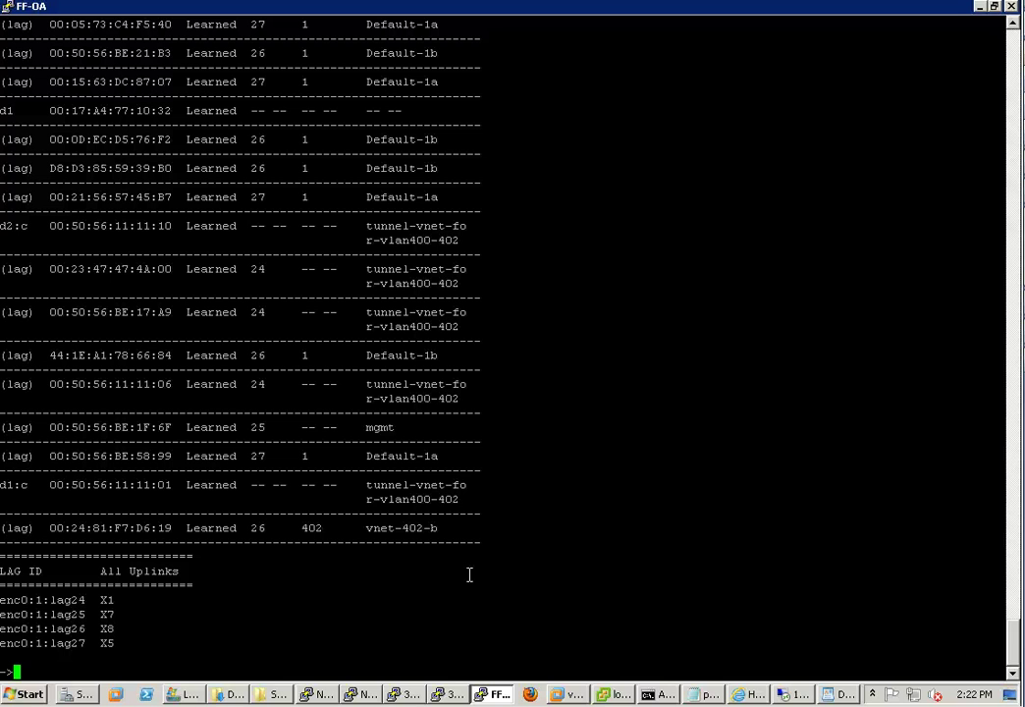
{"action": "key", "text": "Up"}
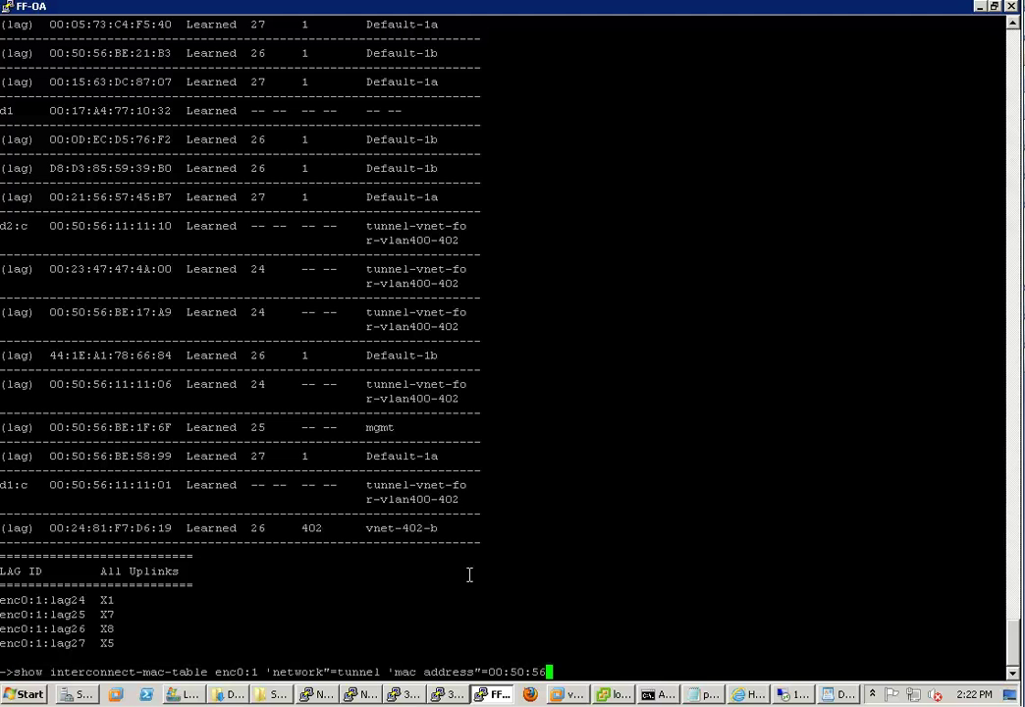